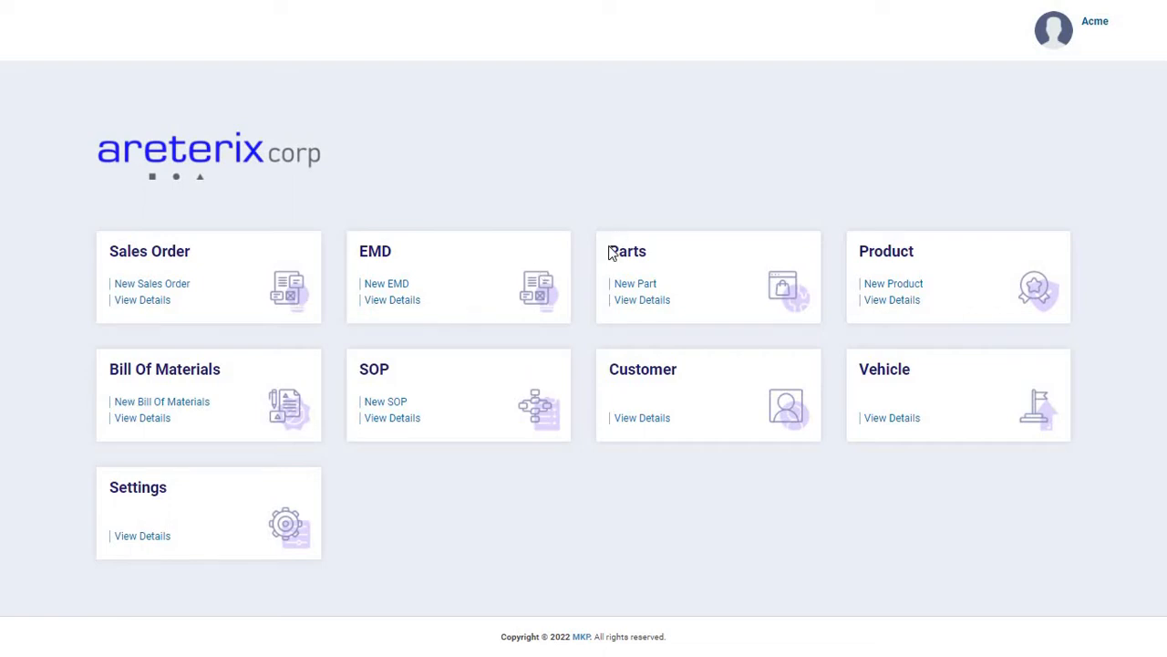
{"action": "left_click_drag", "start_coordinate": [610, 254], "coordinate": [690, 316]}
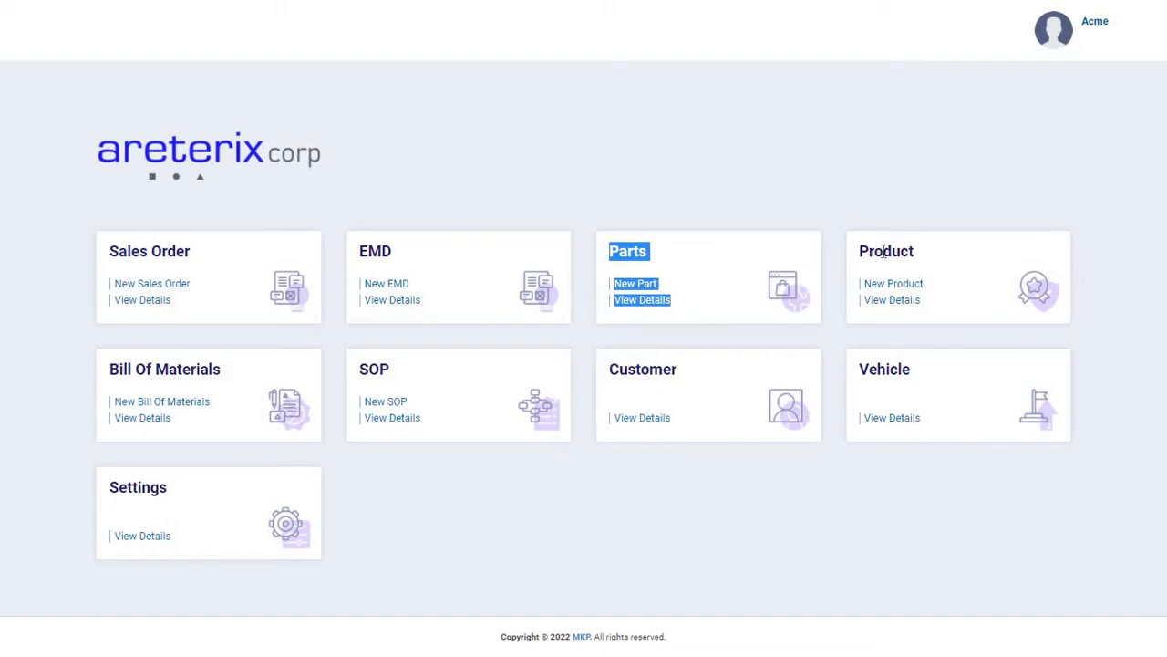
{"action": "left_click_drag", "start_coordinate": [866, 243], "coordinate": [950, 308]}
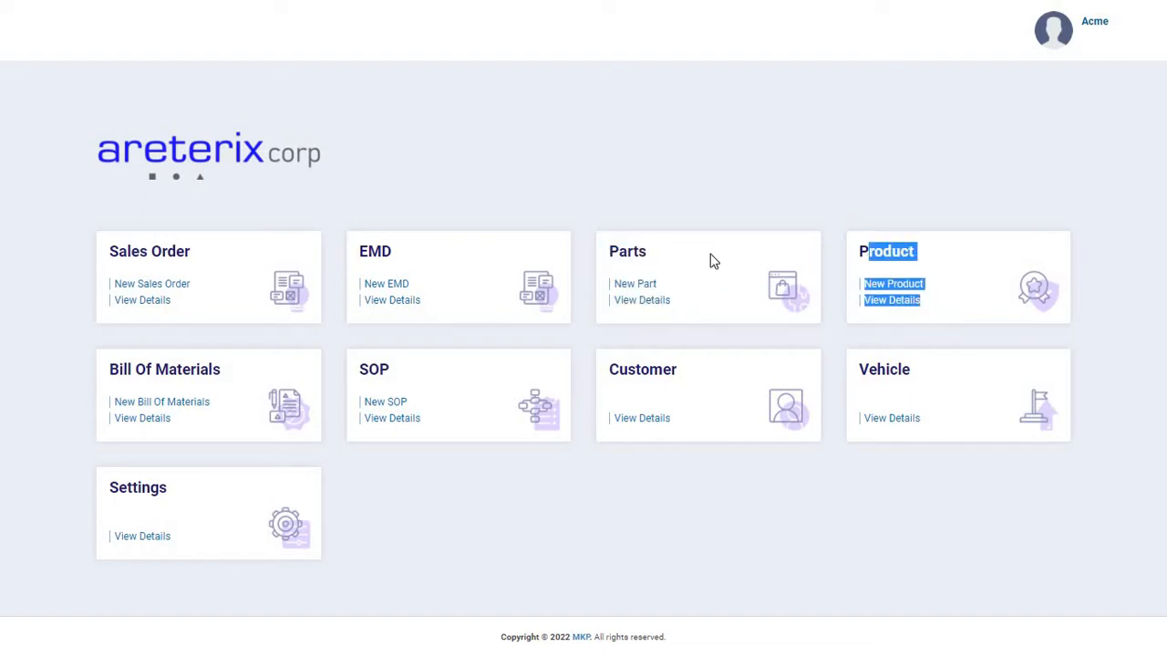
{"action": "left_click", "coordinate": [690, 280]}
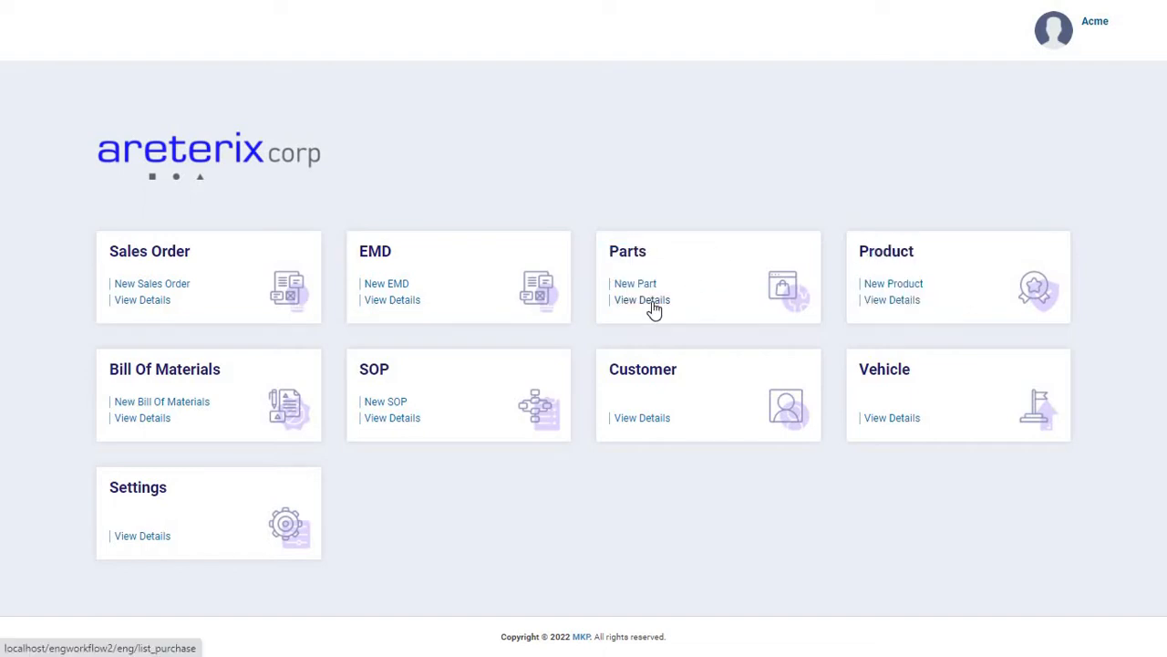
Open the details of the existing parts and look through the rows and columns of the Purchase list.
{"action": "left_click", "coordinate": [654, 301]}
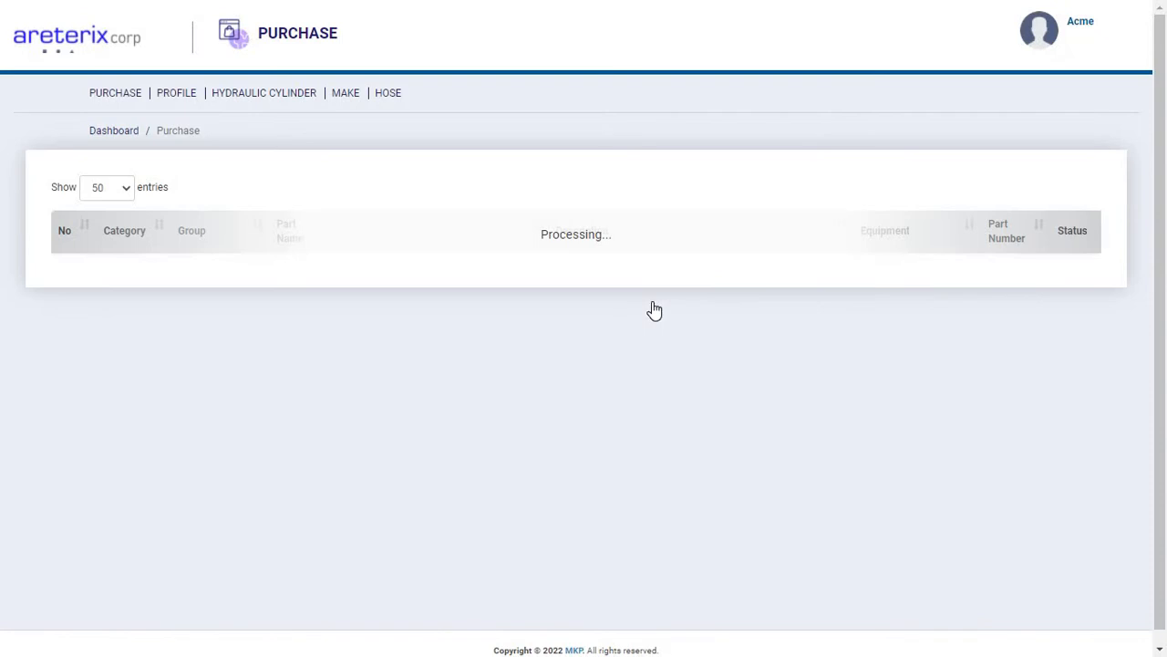
{"action": "scroll", "coordinate": [654, 310], "scroll_direction": "down", "scroll_amount": 3}
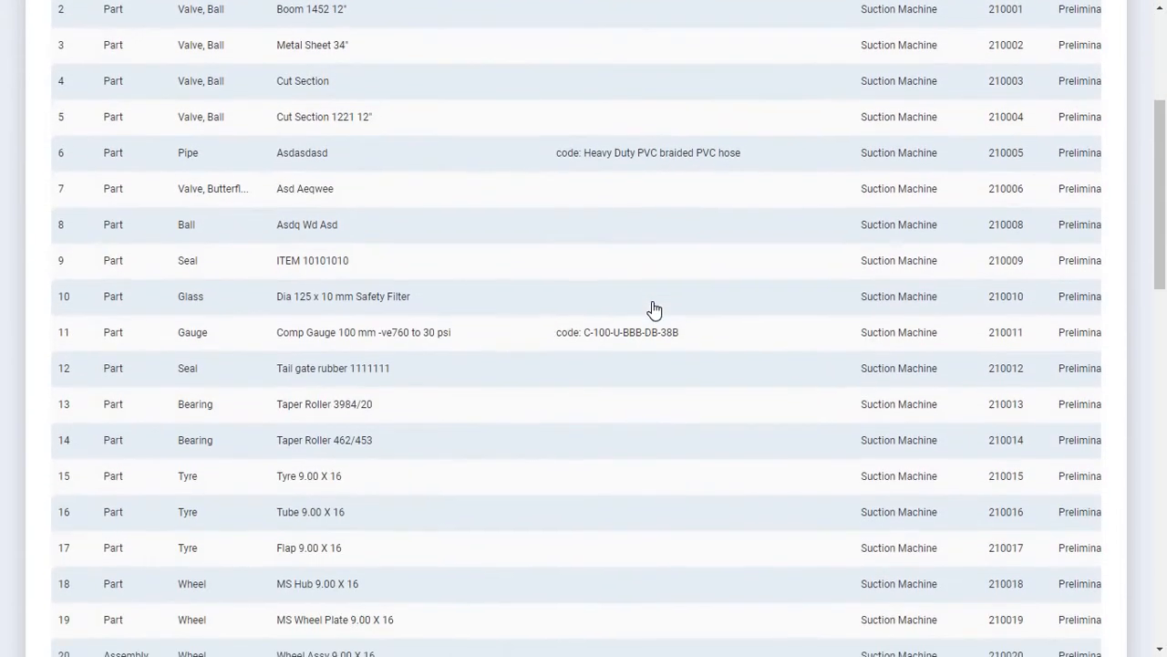
{"action": "left_click", "coordinate": [702, 226]}
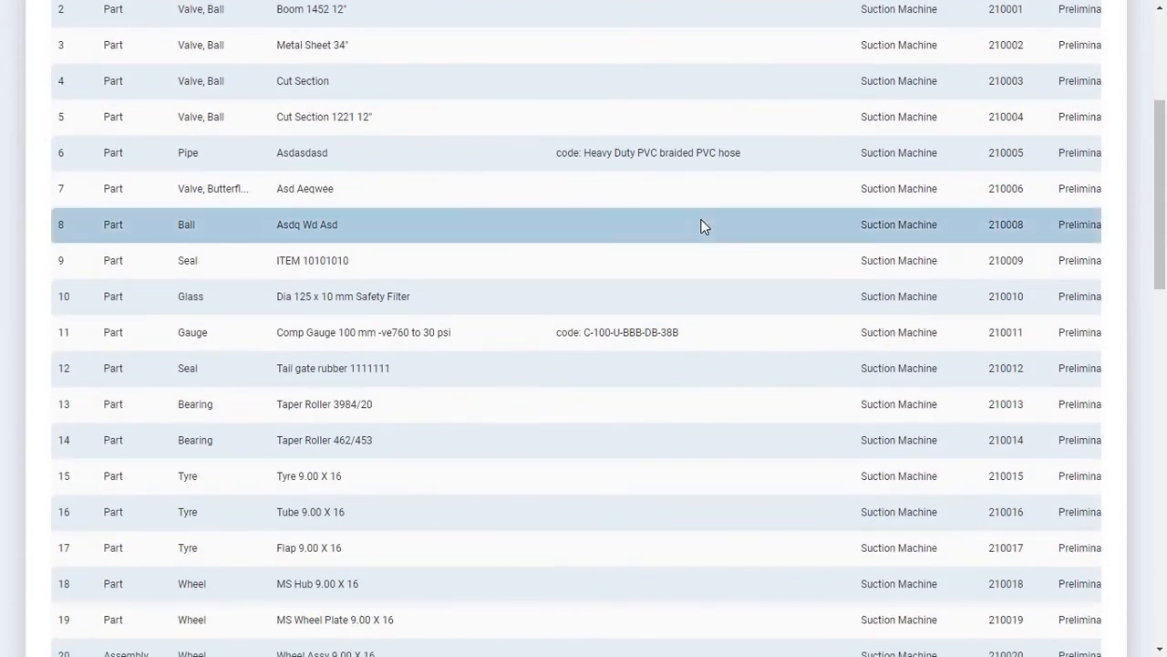
{"action": "scroll", "coordinate": [702, 226], "scroll_direction": "right", "scroll_amount": 5}
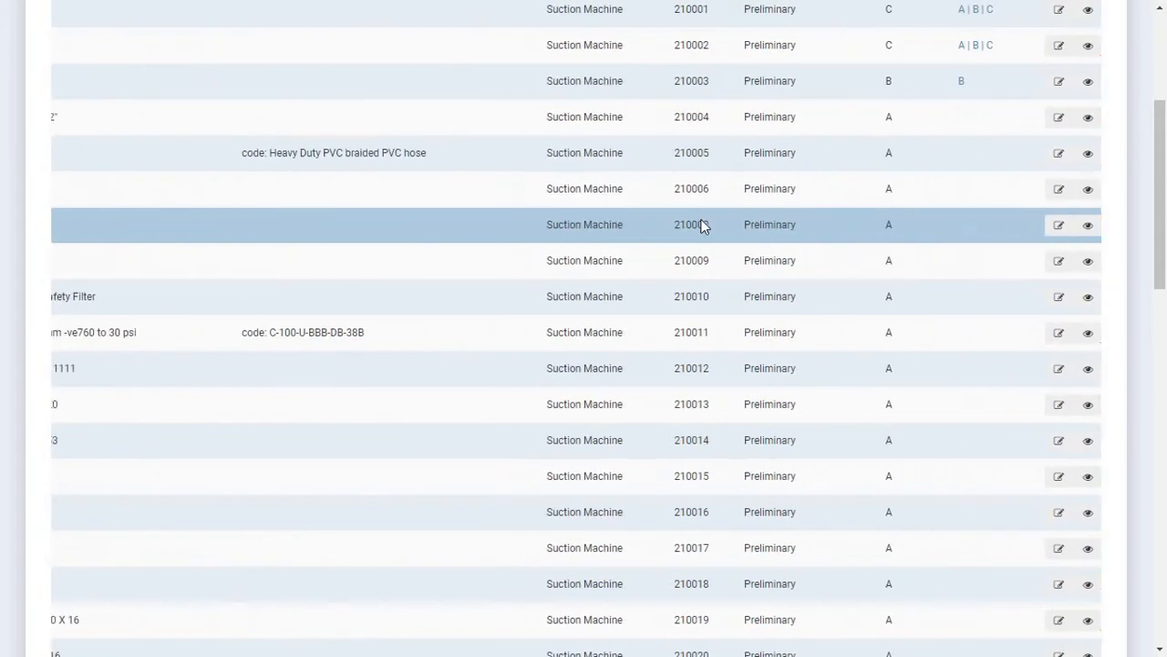
{"action": "scroll", "coordinate": [702, 225], "scroll_direction": "left", "scroll_amount": 5}
{"action": "scroll", "coordinate": [702, 224], "scroll_direction": "up", "scroll_amount": 3}
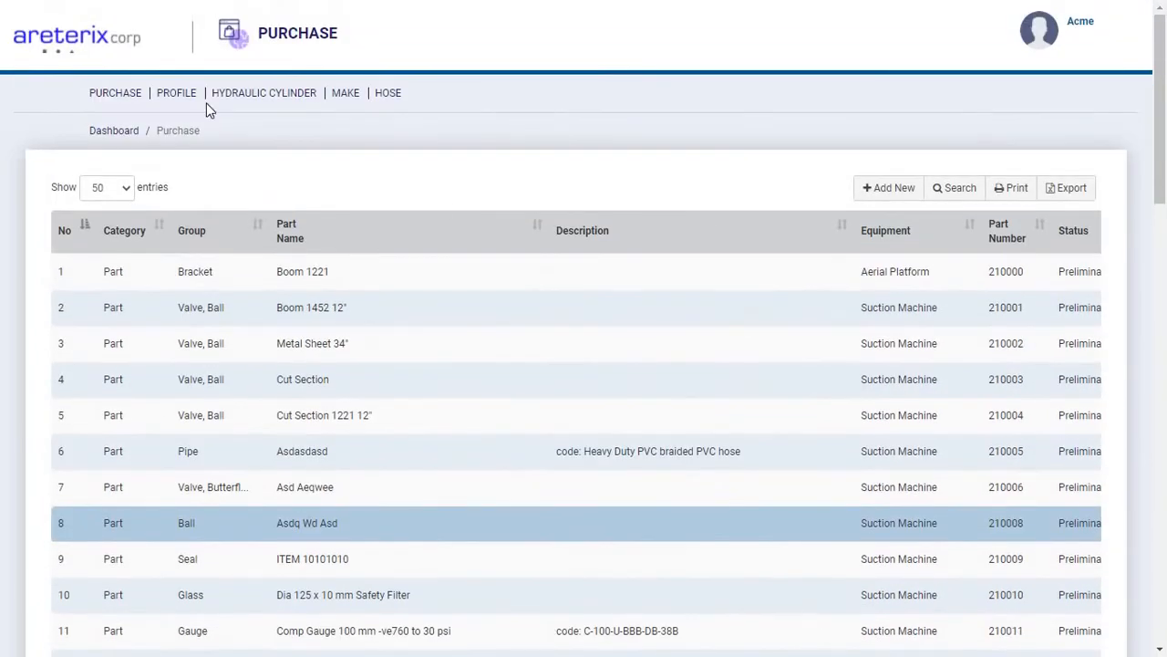
Look through the Profile parts list and the Hydraulic Cylinder parts list.
{"action": "left_click", "coordinate": [175, 97]}
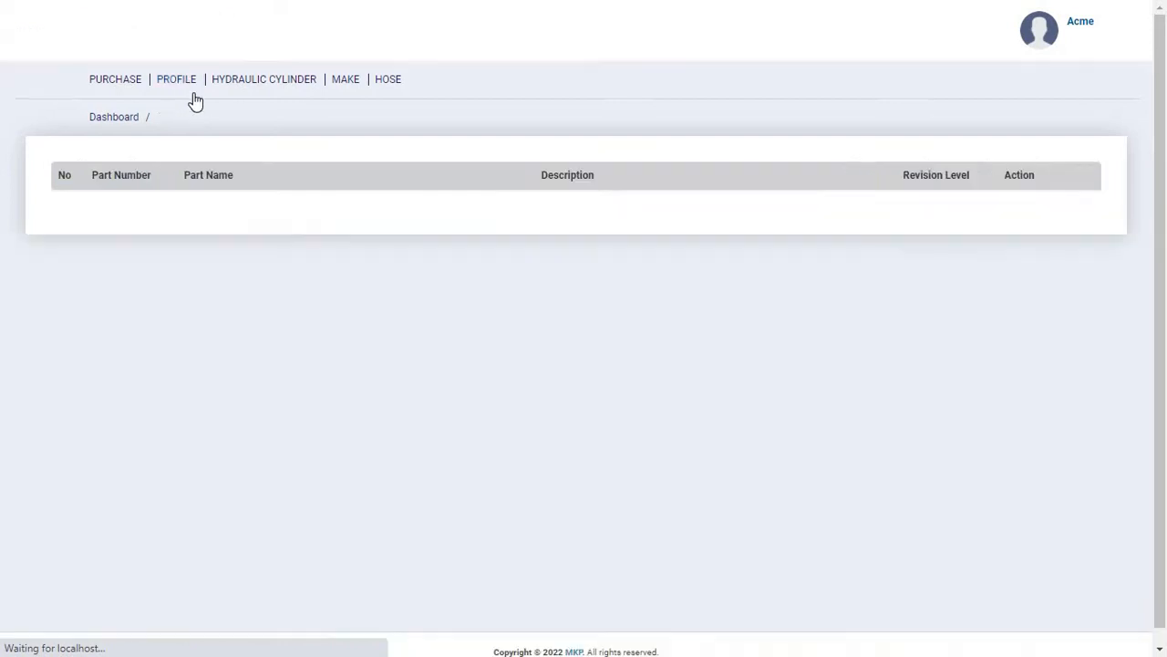
{"action": "scroll", "coordinate": [359, 297], "scroll_direction": "down", "scroll_amount": 5}
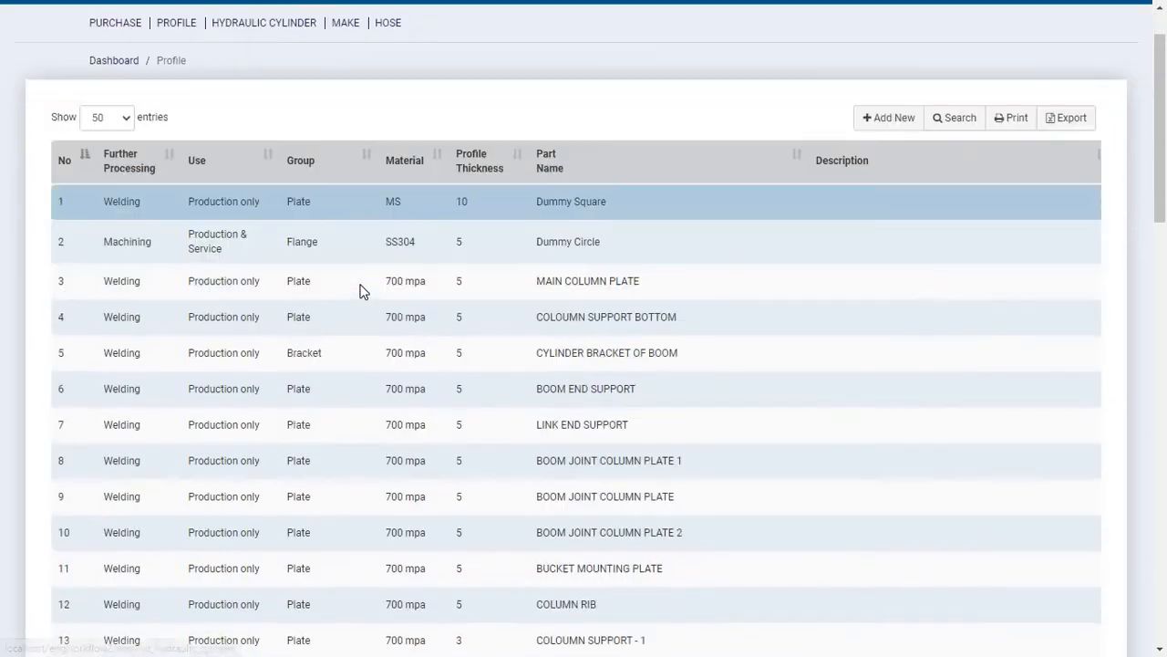
{"action": "scroll", "coordinate": [359, 296], "scroll_direction": "up", "scroll_amount": 5}
{"action": "left_click", "coordinate": [282, 95]}
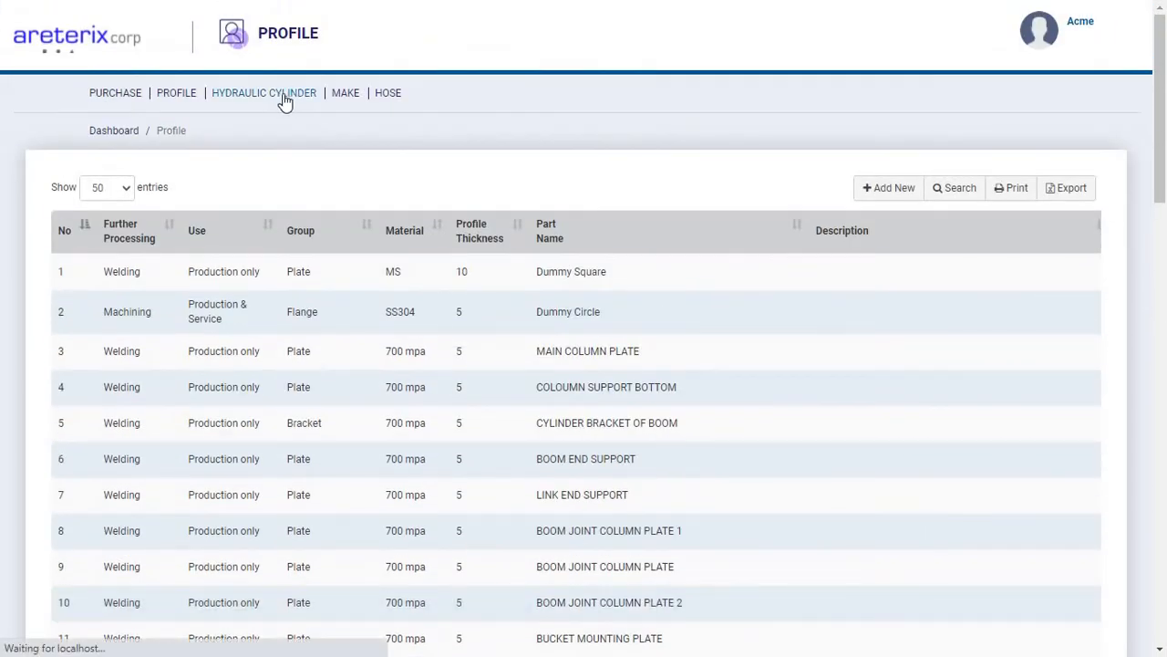
{"action": "scroll", "coordinate": [429, 425], "scroll_direction": "down", "scroll_amount": 4}
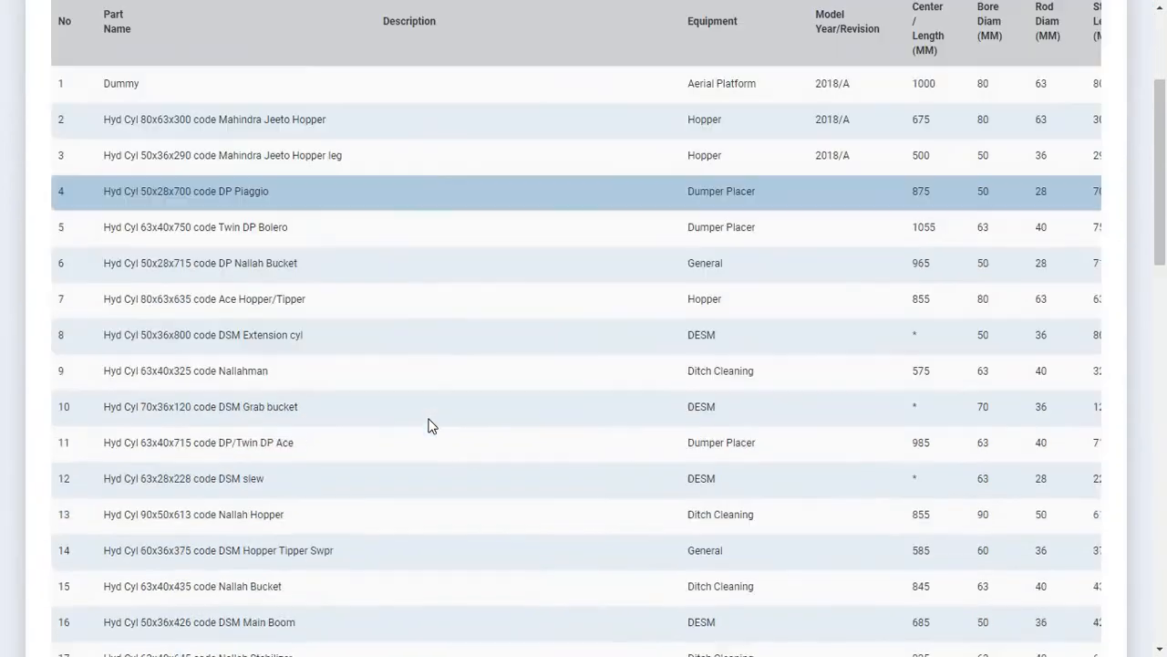
{"action": "scroll", "coordinate": [429, 425], "scroll_direction": "up", "scroll_amount": 4}
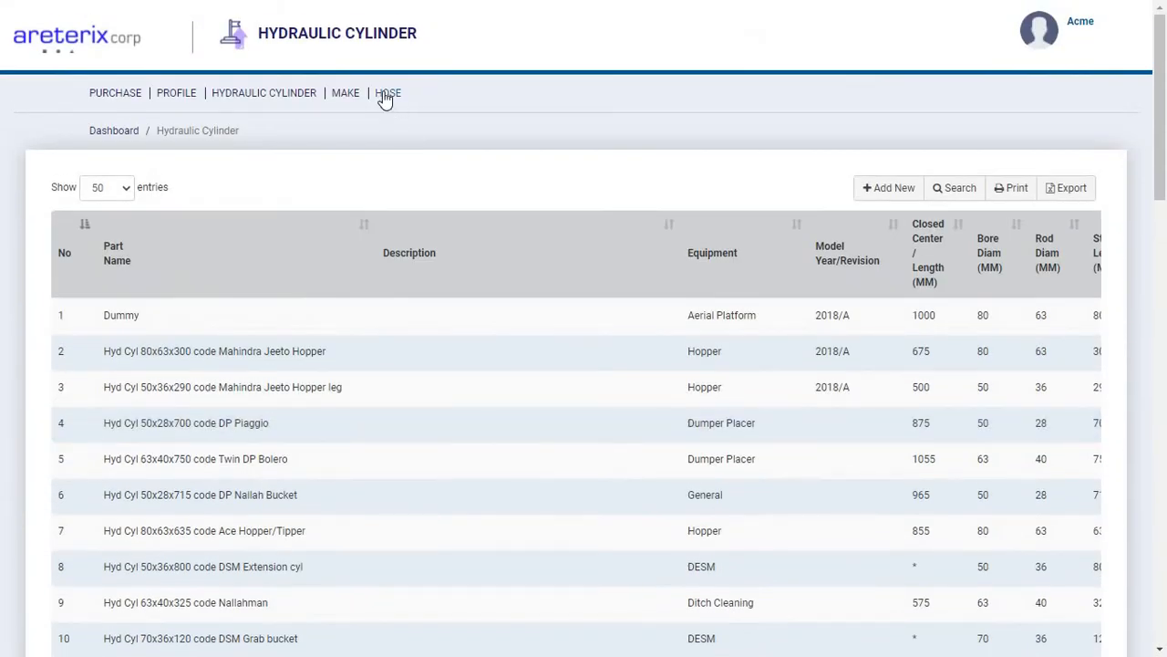
Open the Hose parts list and look through its entries.
{"action": "left_click", "coordinate": [385, 94]}
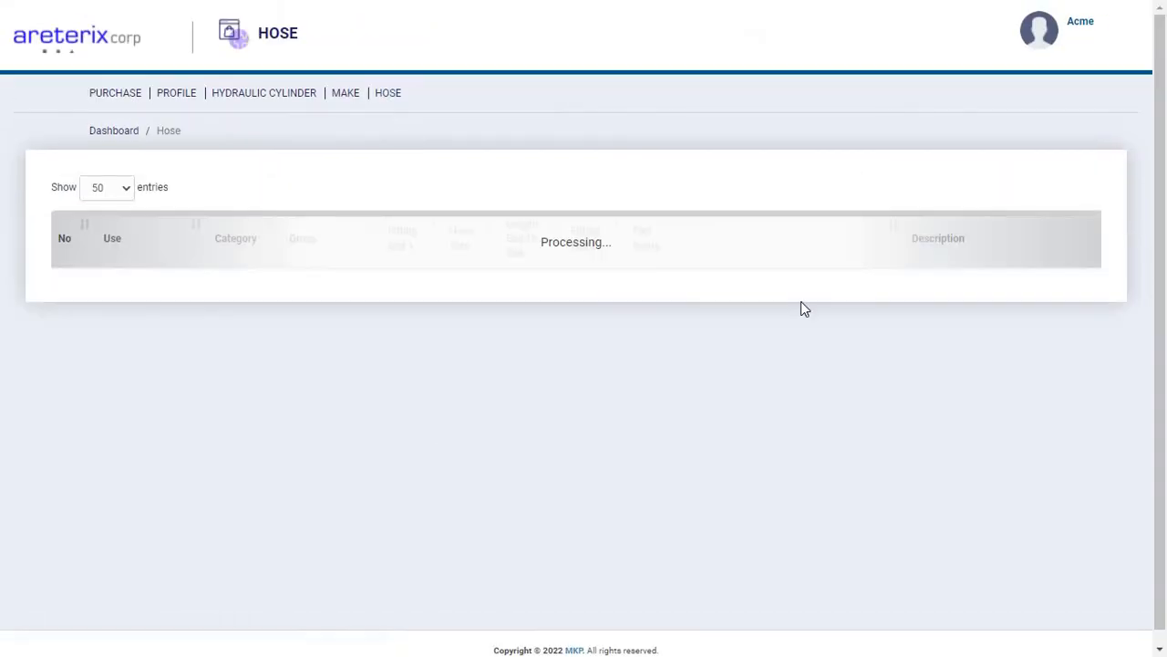
{"action": "scroll", "coordinate": [647, 390], "scroll_direction": "down", "scroll_amount": 2}
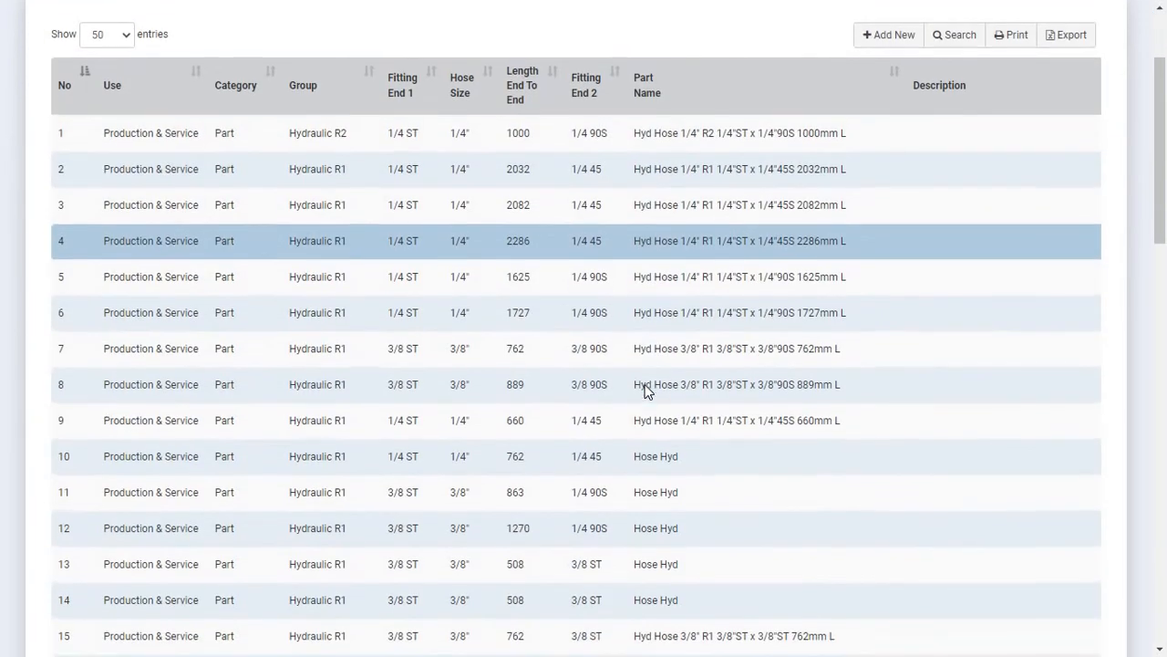
{"action": "scroll", "coordinate": [646, 390], "scroll_direction": "up", "scroll_amount": 2}
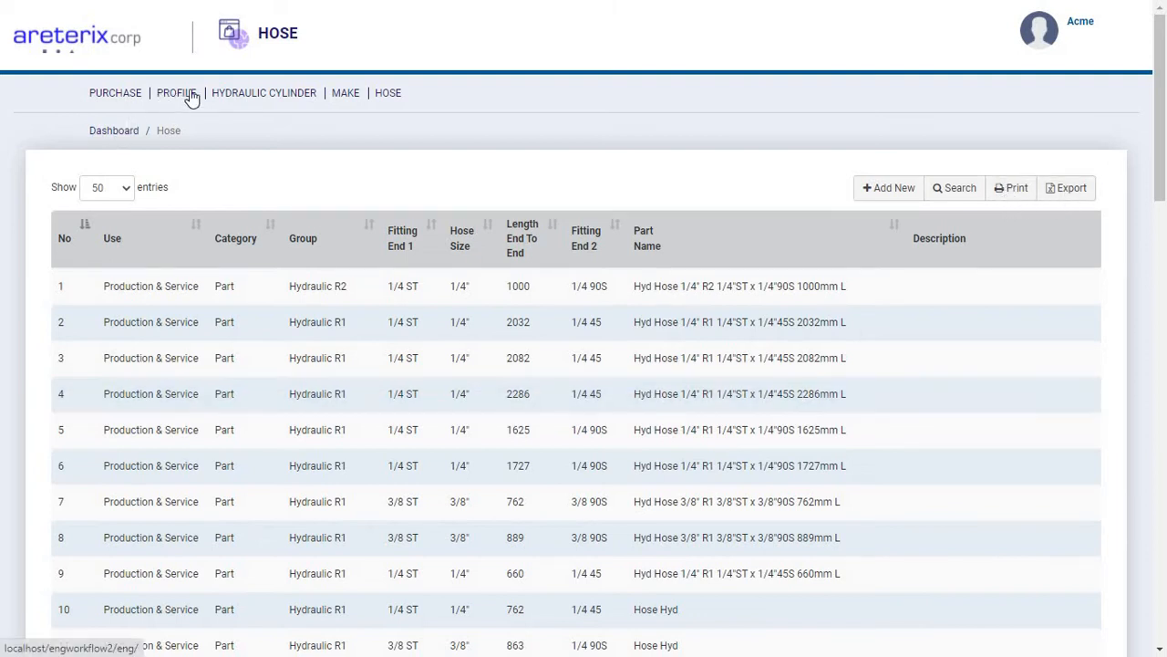
Return to the dashboard, open the Product details and look through the list of existing products and models.
{"action": "left_click", "coordinate": [125, 127]}
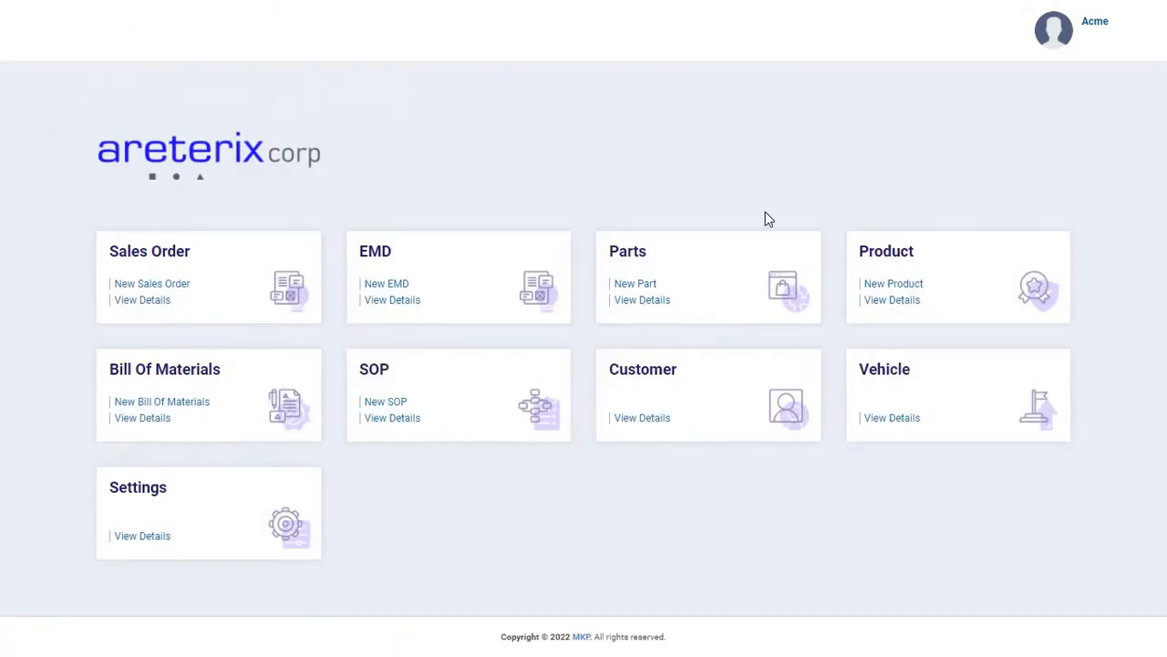
{"action": "left_click", "coordinate": [894, 300]}
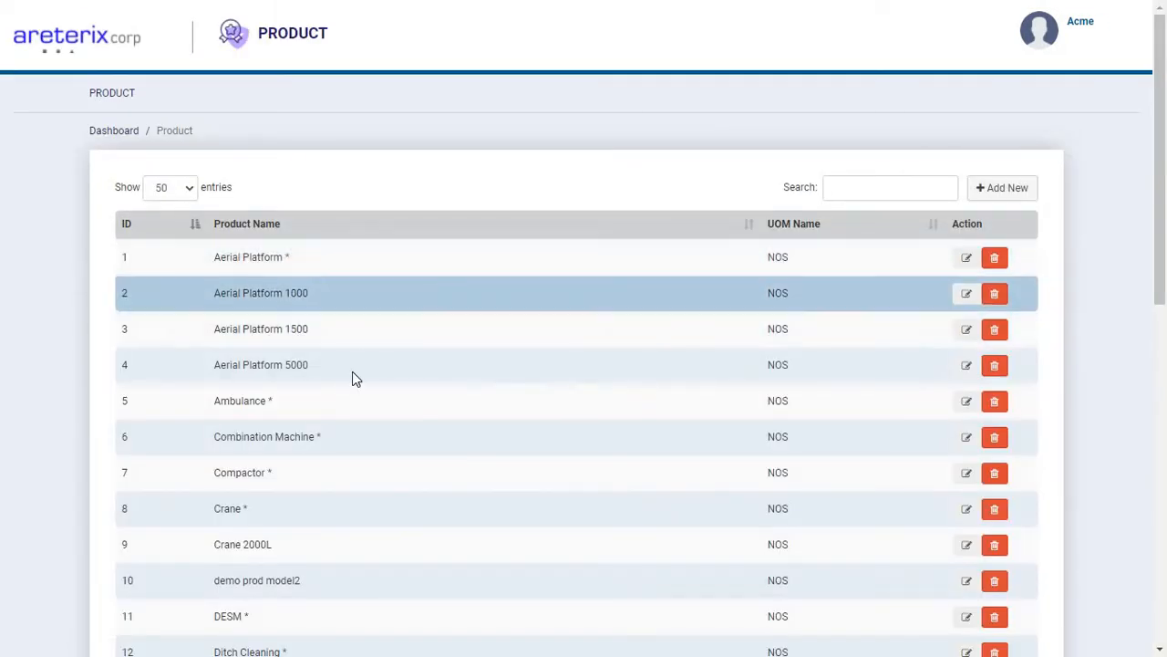
{"action": "scroll", "coordinate": [352, 371], "scroll_direction": "down", "scroll_amount": 2}
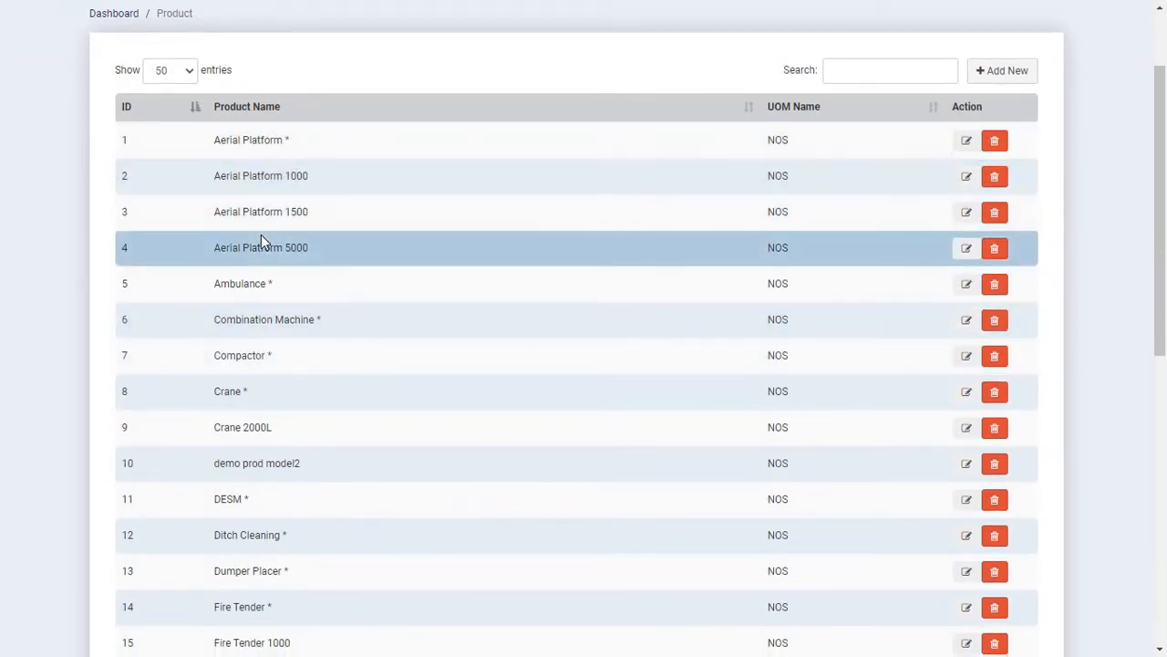
{"action": "scroll", "coordinate": [261, 239], "scroll_direction": "down", "scroll_amount": 1}
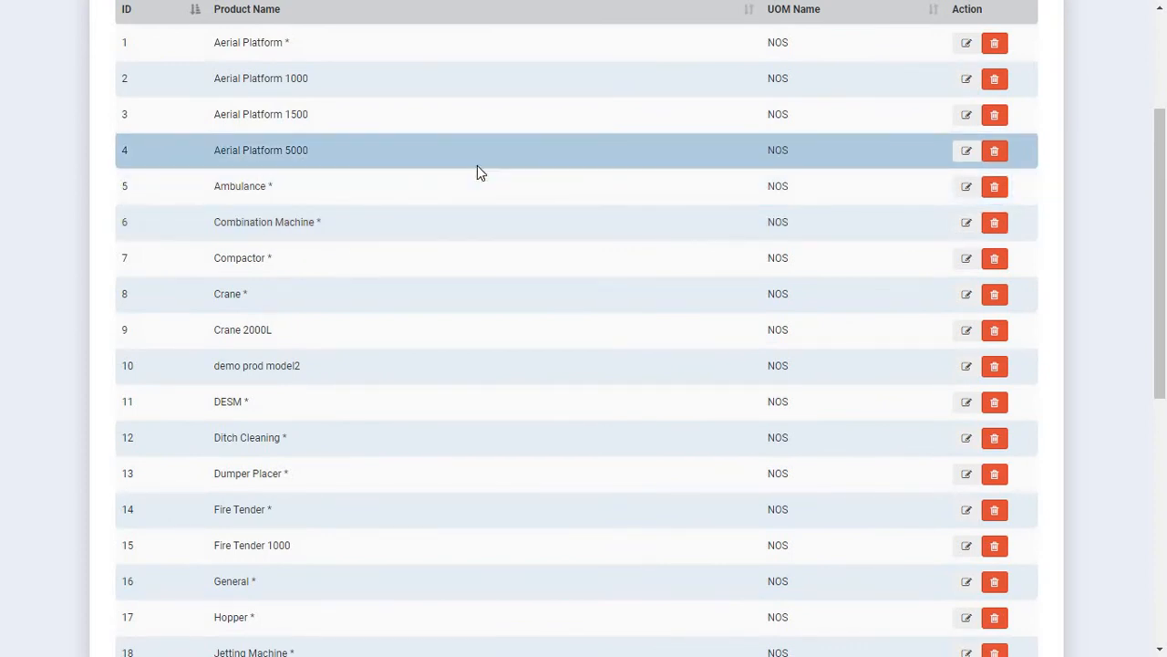
{"action": "scroll", "coordinate": [477, 165], "scroll_direction": "up", "scroll_amount": 2}
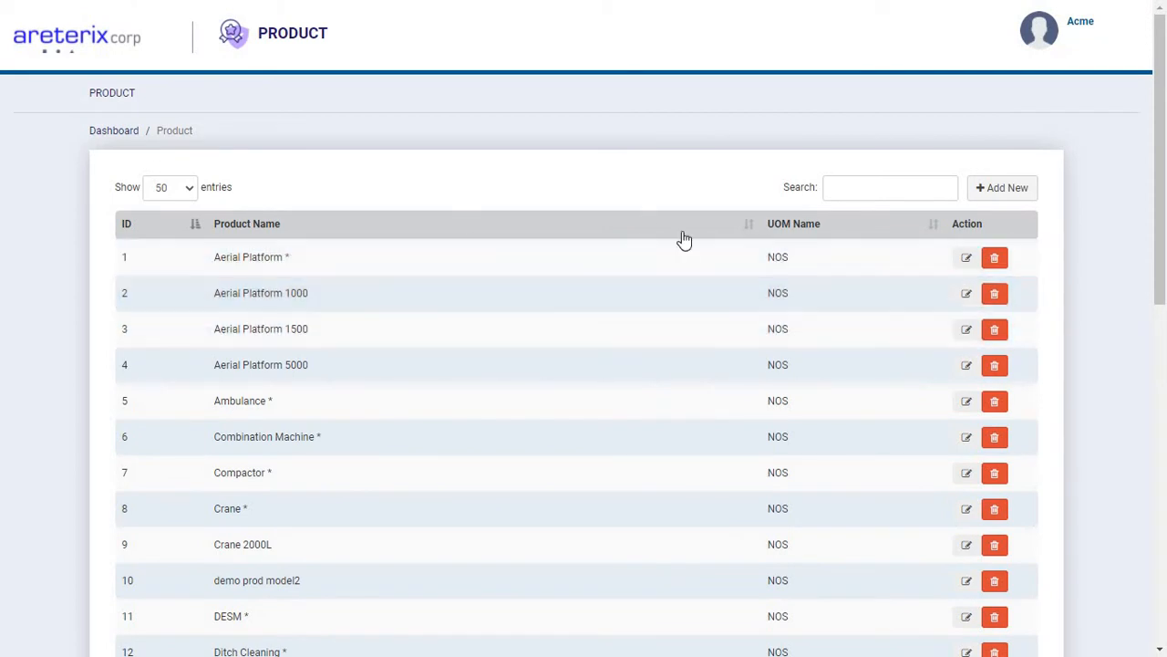
Start a new product entry based on the existing product Aerial Platform, with product model 6000.
{"action": "left_click", "coordinate": [1000, 196]}
{"action": "left_click", "coordinate": [999, 195]}
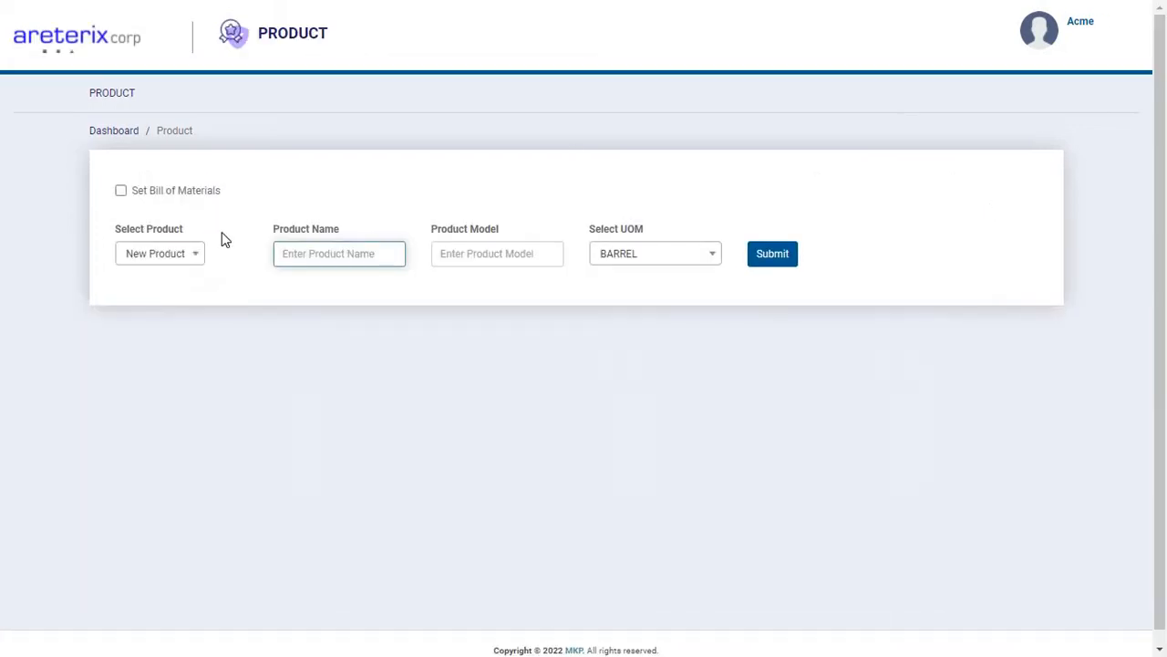
{"action": "left_click", "coordinate": [147, 251]}
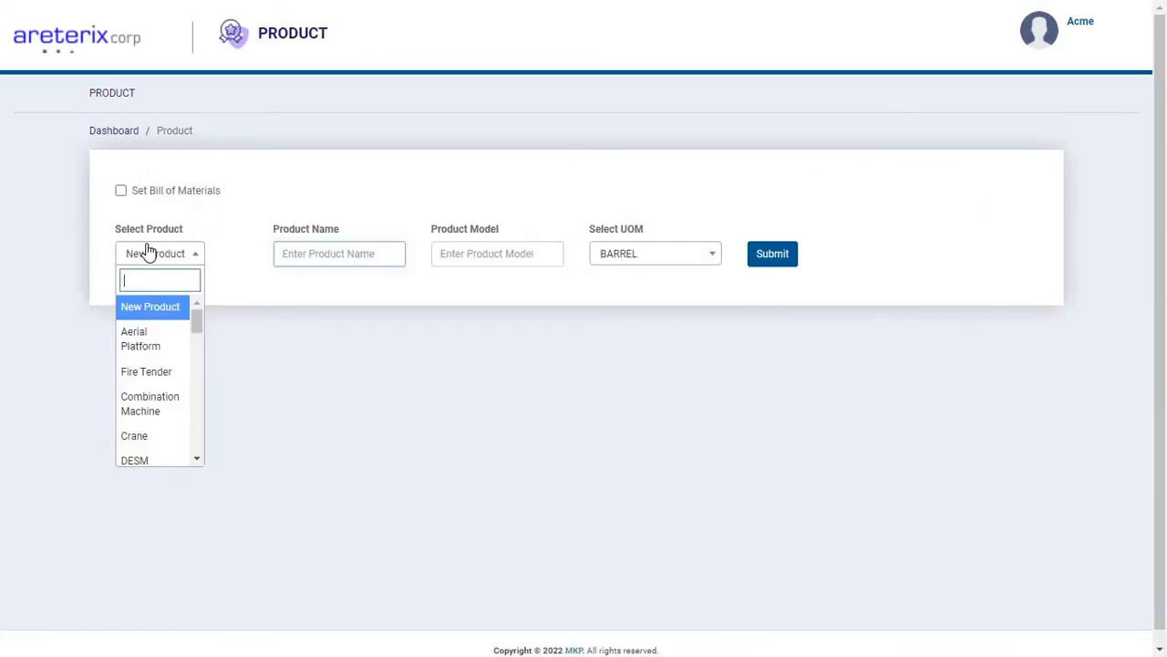
{"action": "left_click", "coordinate": [158, 350]}
{"action": "left_click", "coordinate": [484, 257]}
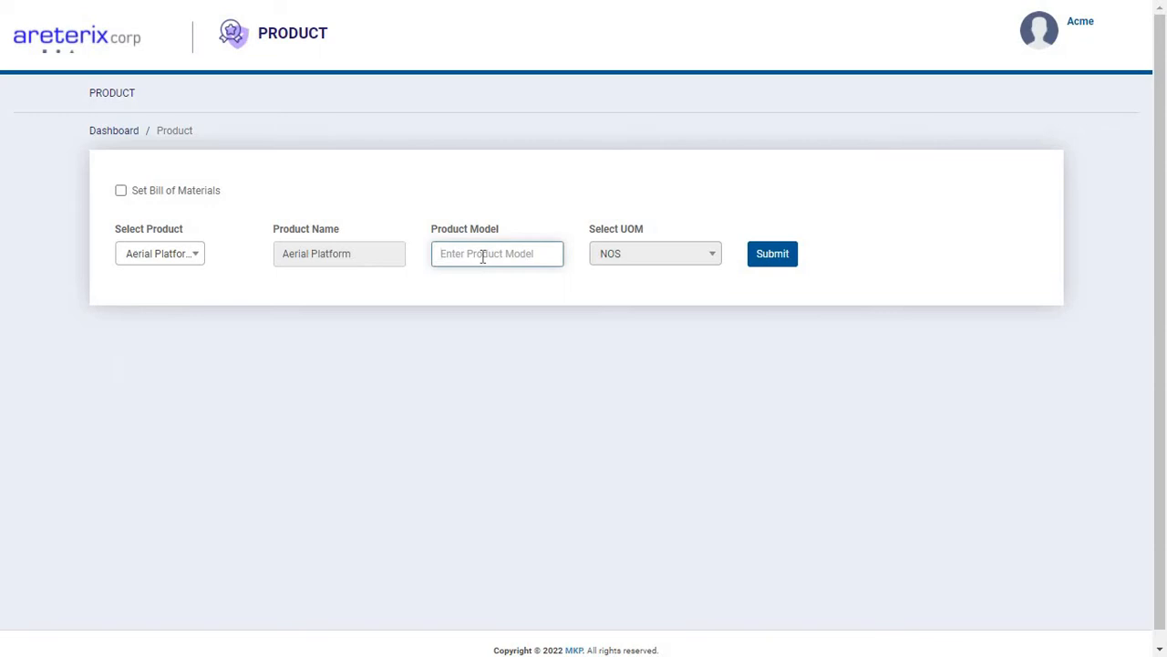
{"action": "type", "text": "6000"}
{"action": "left_click", "coordinate": [627, 194]}
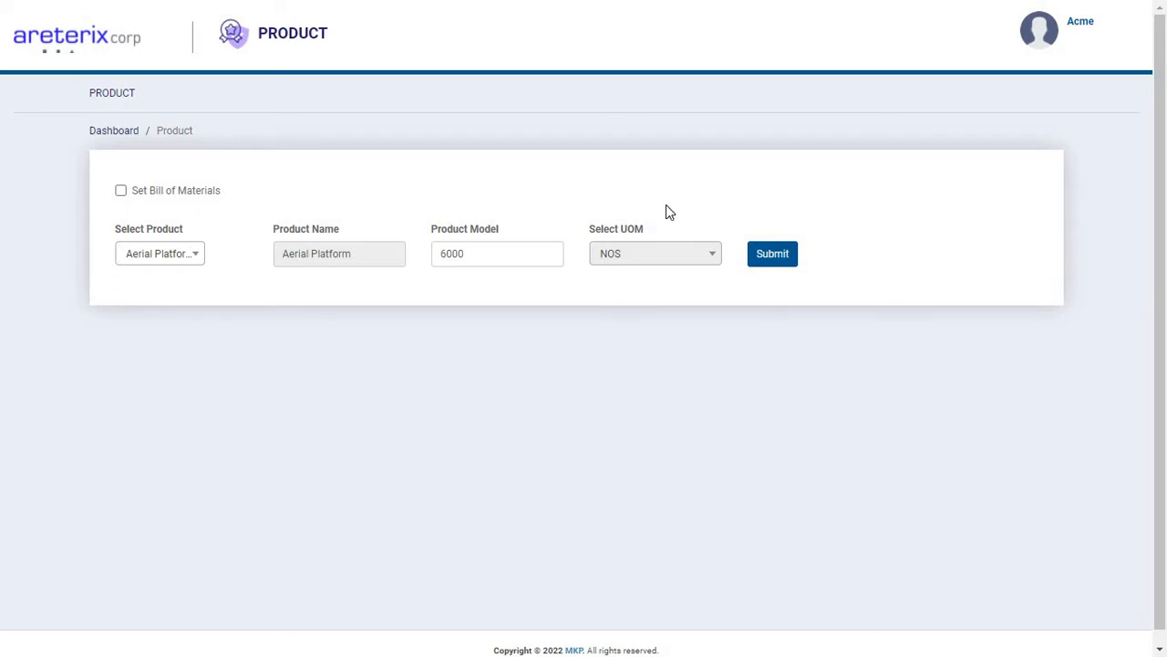
{"action": "left_click", "coordinate": [121, 191]}
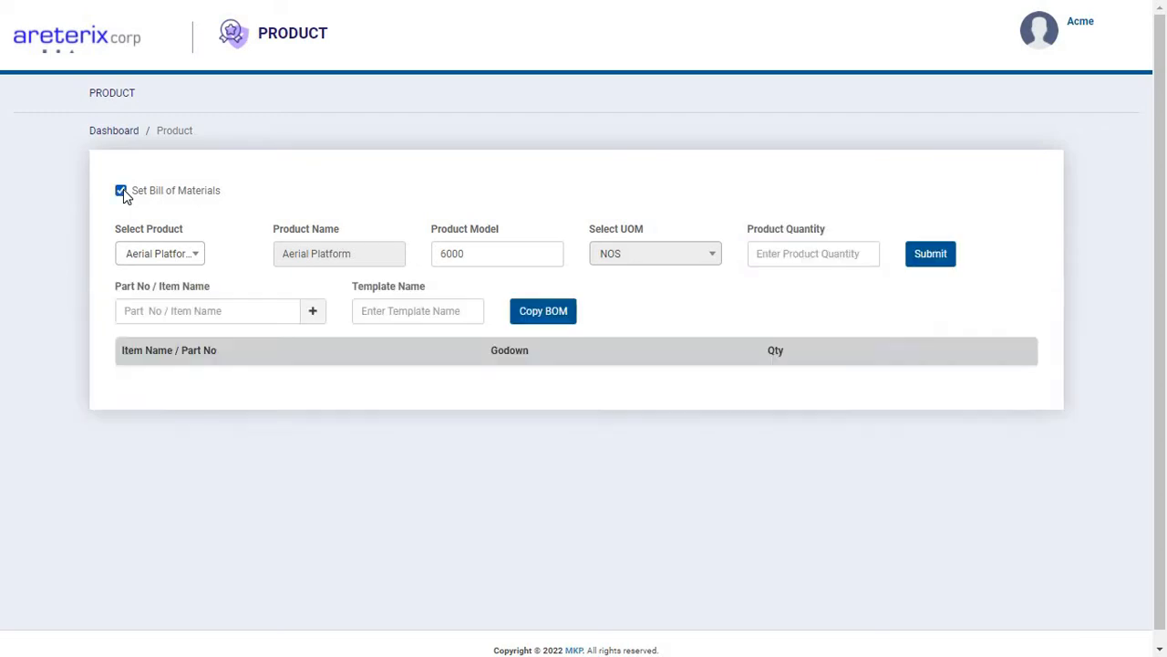
{"action": "left_click", "coordinate": [231, 319]}
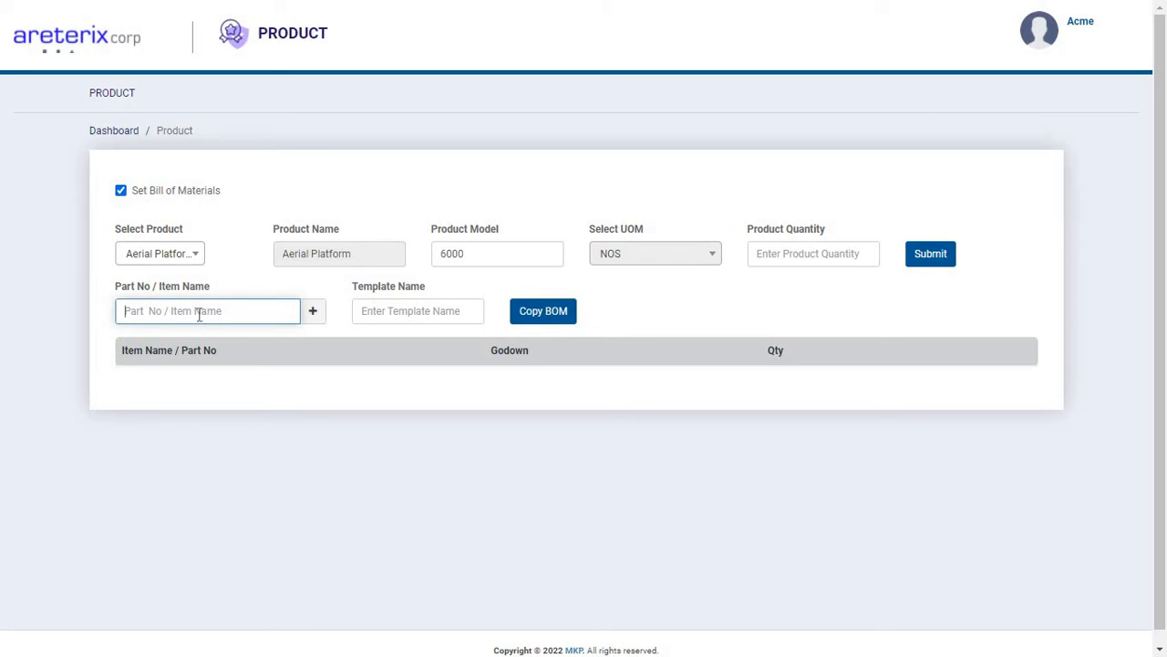
{"action": "type", "text": "21000"}
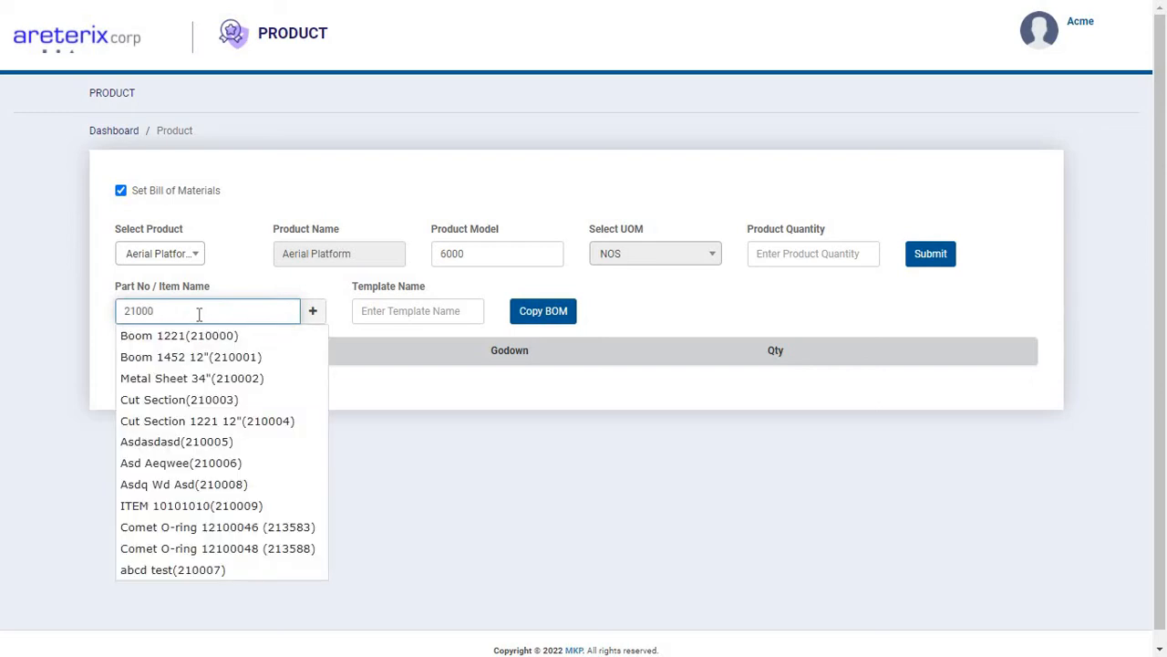
{"action": "key", "text": "Down"}
{"action": "key", "text": "Return"}
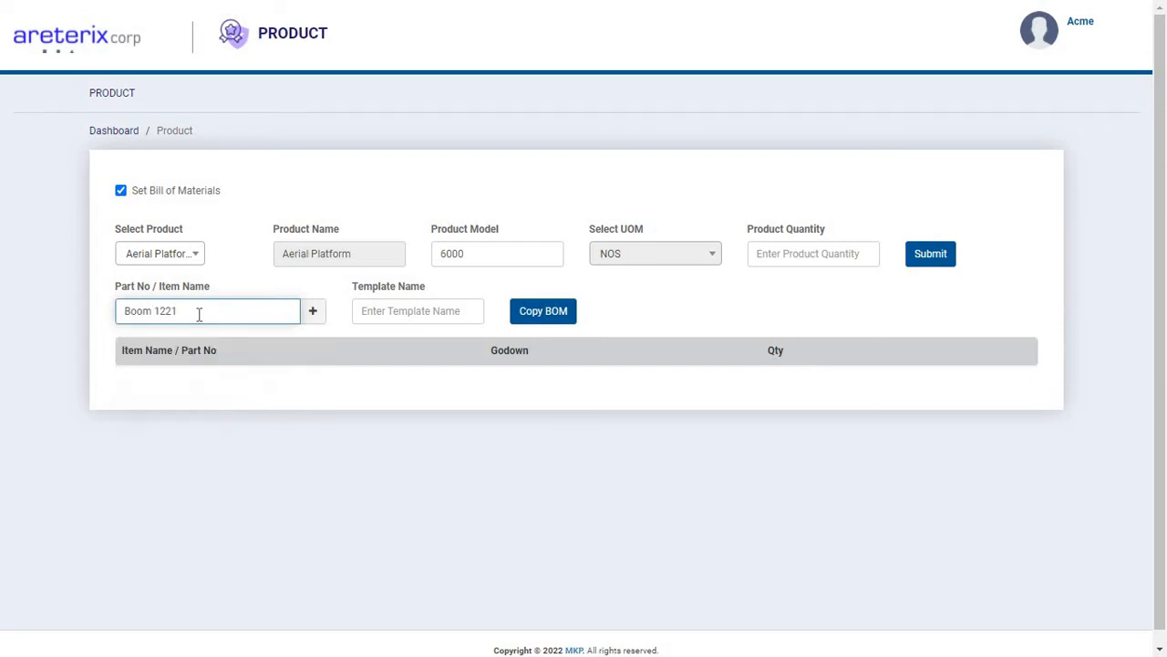
{"action": "key", "text": "Return"}
Add the part Boom 1452 12" (210001) to the bill of materials.
{"action": "type", "text": "2100"}
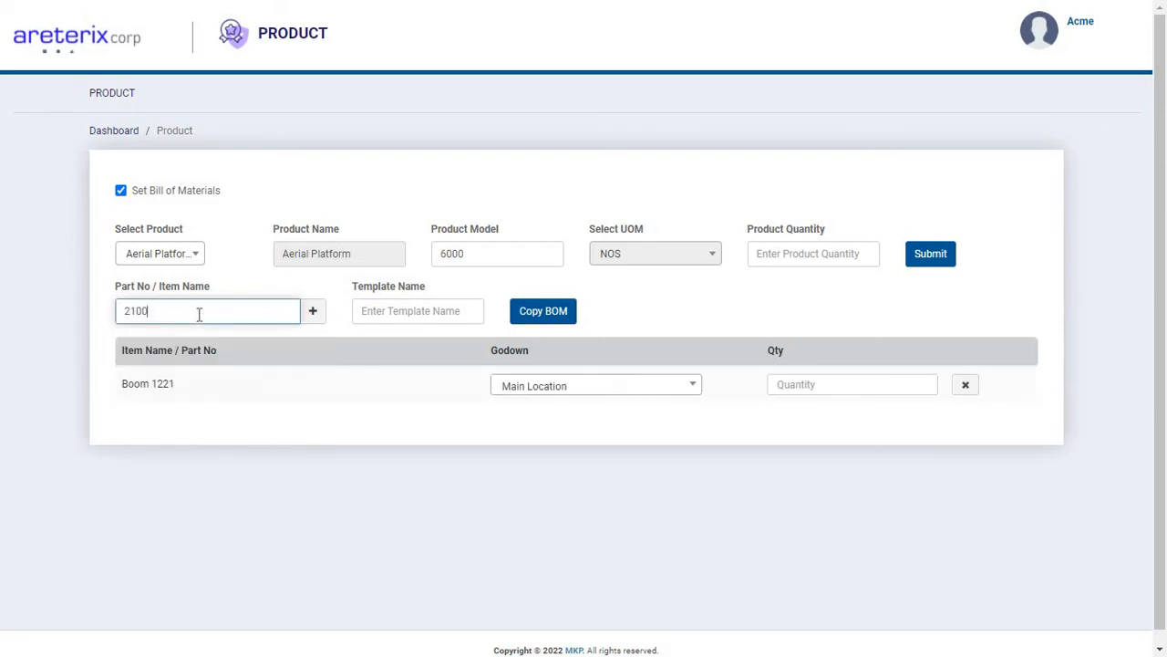
{"action": "type", "text": "0"}
{"action": "key", "text": "Down"}
{"action": "key", "text": "Return"}
{"action": "key", "text": "Return"}
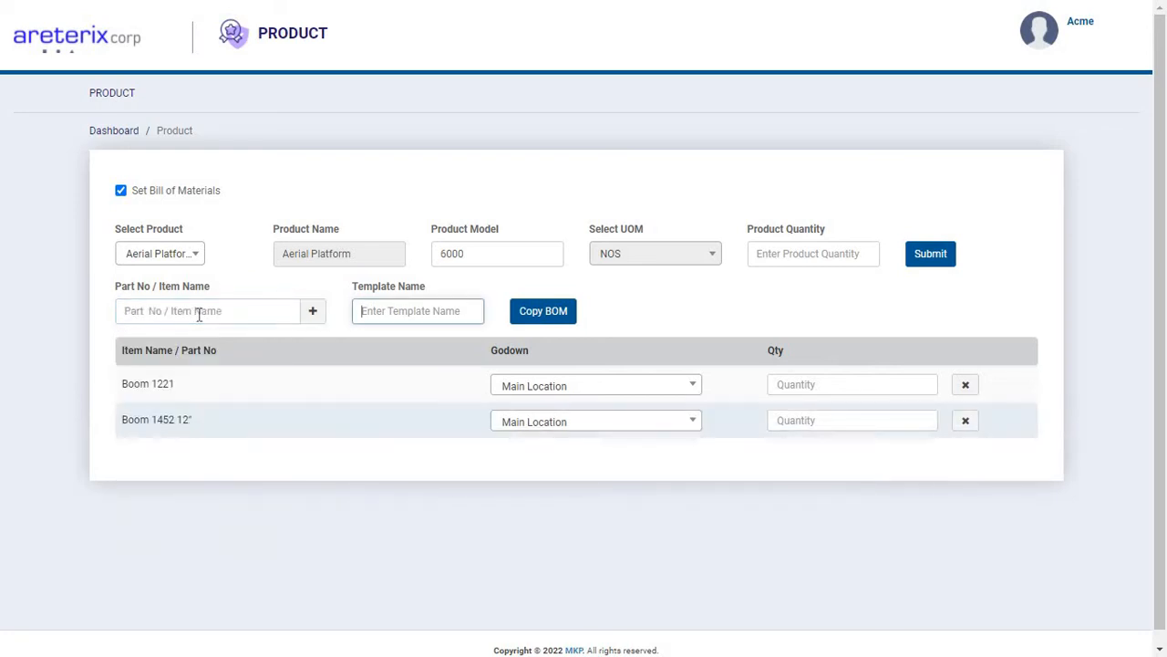
Add the part Metal Sheet 34" (210002) to the bill of materials.
{"action": "left_click", "coordinate": [199, 314]}
{"action": "type", "text": "21000"}
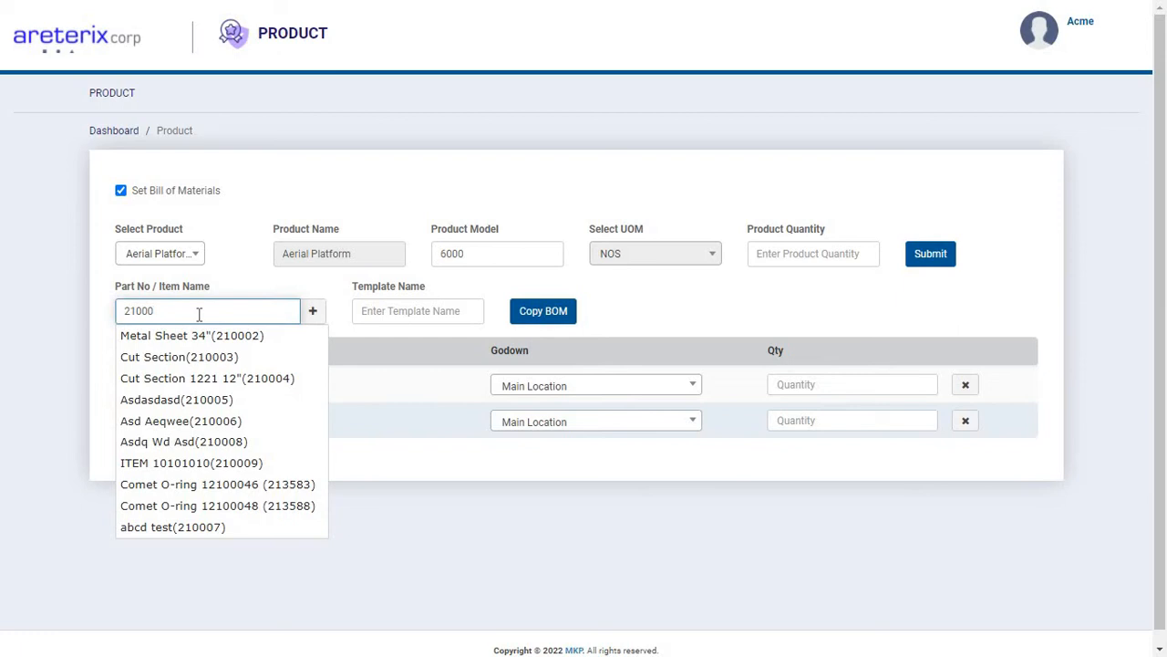
{"action": "key", "text": "Down"}
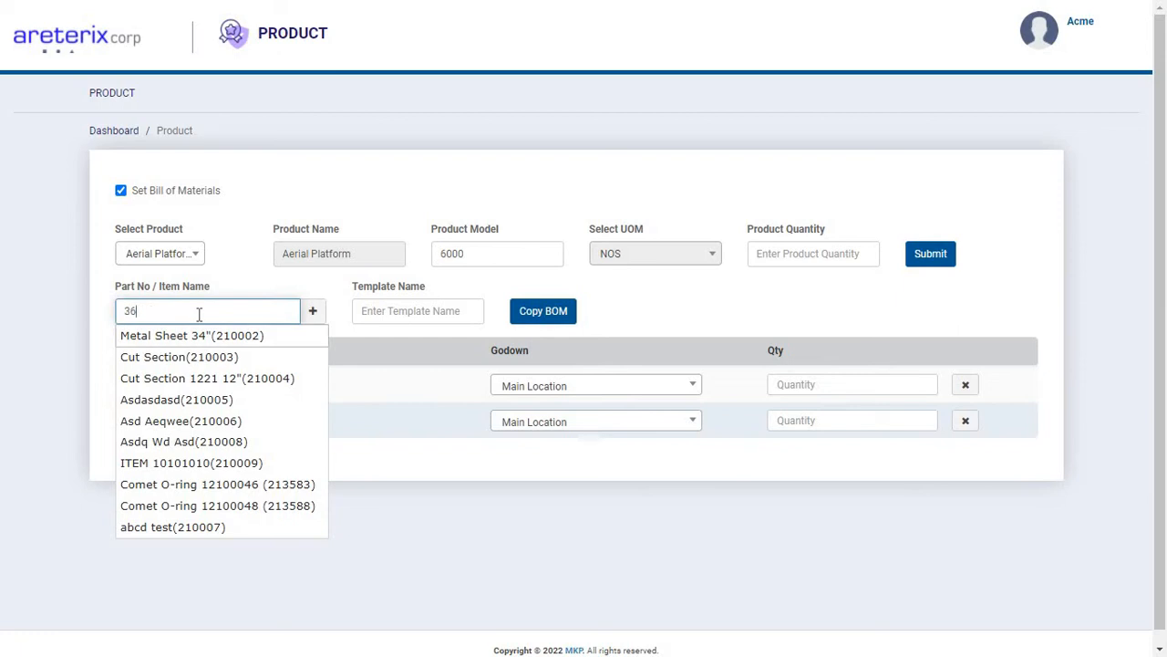
{"action": "key", "text": "Return"}
{"action": "key", "text": "Return"}
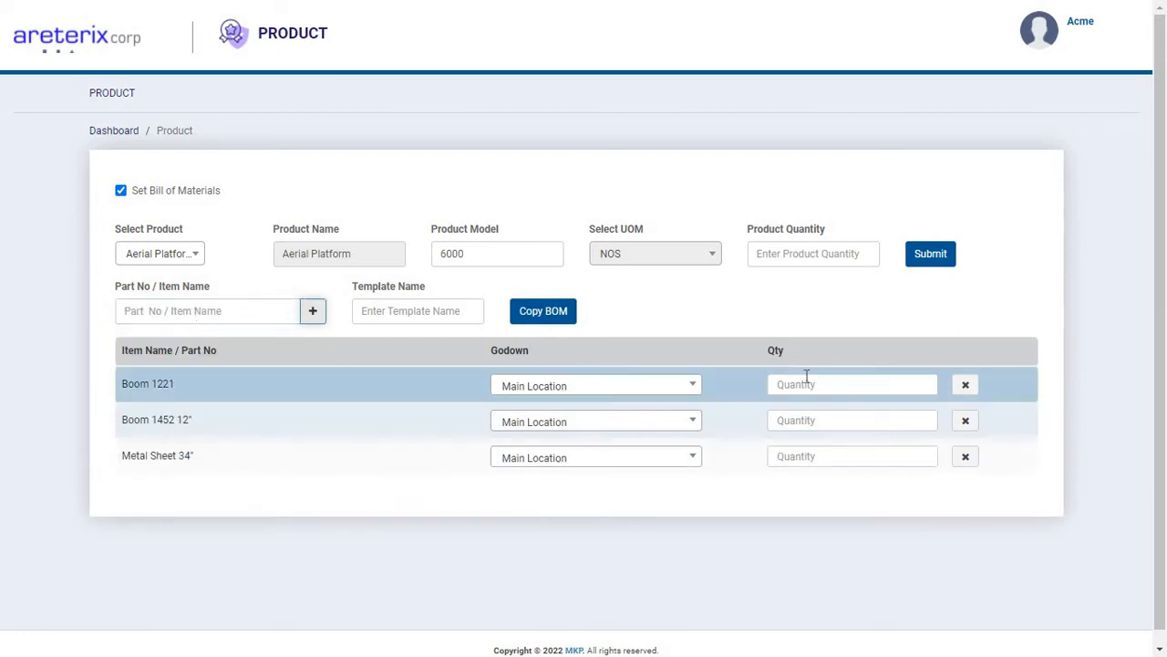
Set the product quantity to 1 and the Boom 1221 quantity in the bill of materials to 5.
{"action": "left_click", "coordinate": [807, 379]}
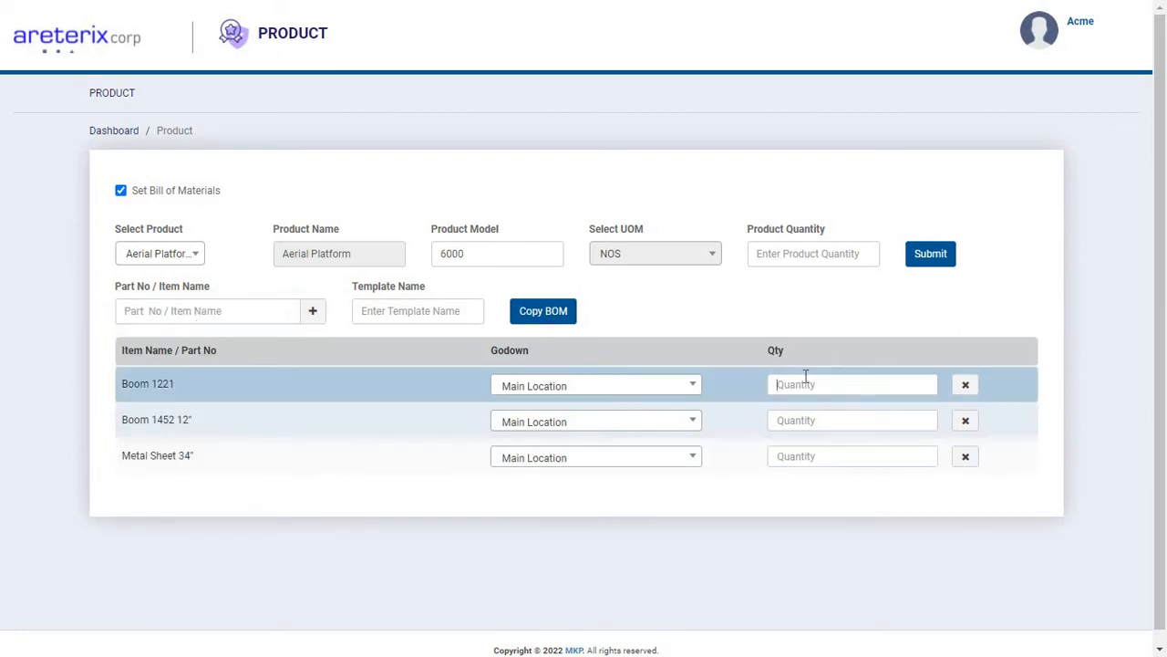
{"action": "left_click", "coordinate": [785, 253]}
{"action": "type", "text": "1"}
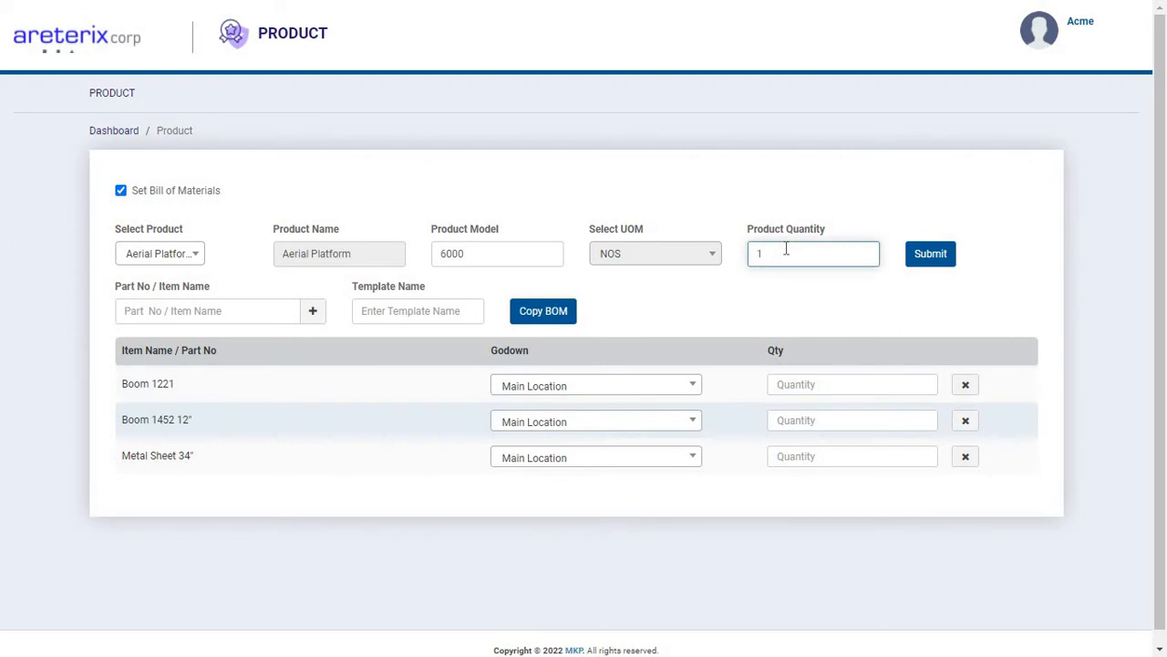
{"action": "key", "text": "Tab"}
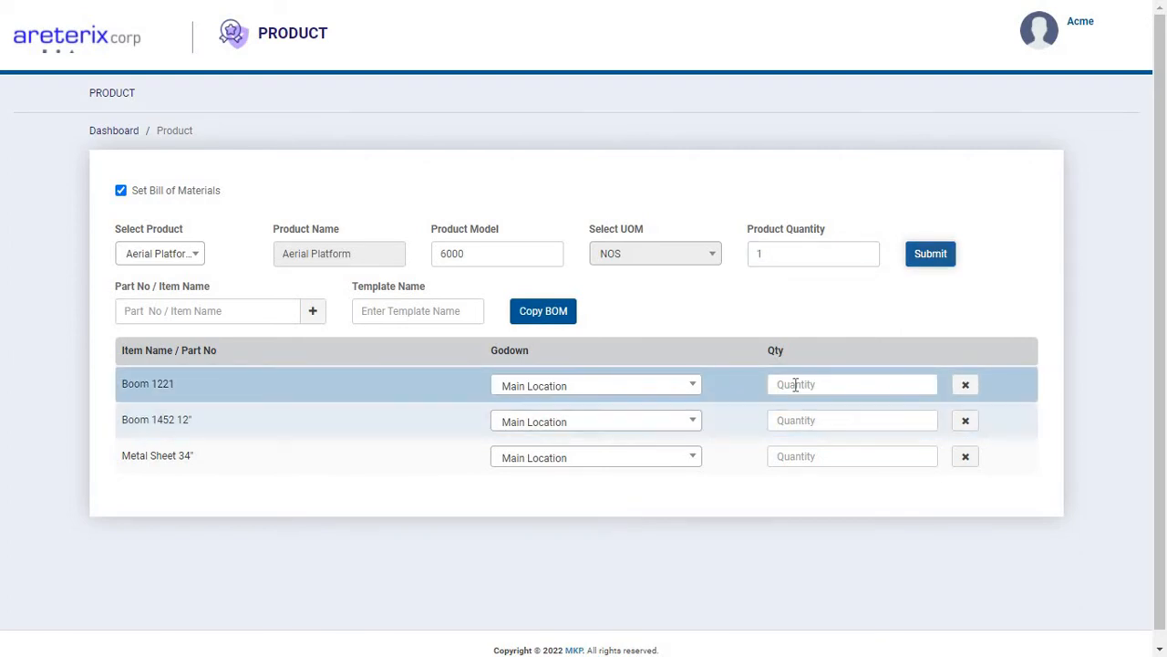
{"action": "left_click", "coordinate": [795, 385]}
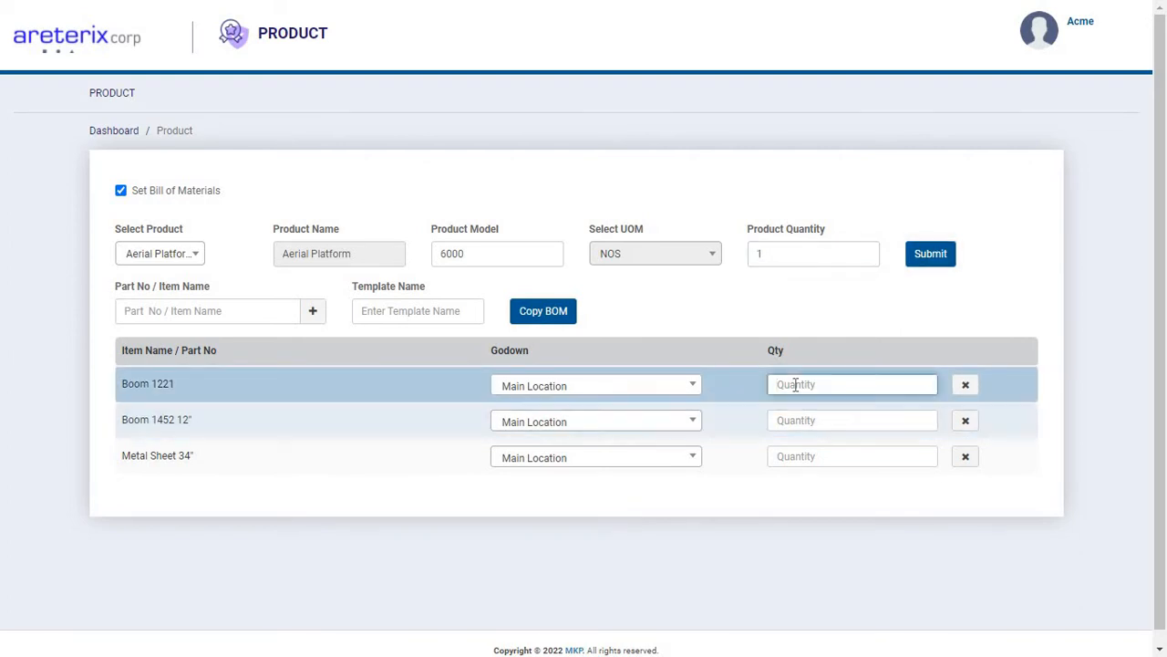
{"action": "type", "text": "5"}
{"action": "key", "text": "Tab"}
{"action": "key", "text": "Tab"}
{"action": "key", "text": "Tab"}
{"action": "key", "text": "Tab"}
{"action": "key", "text": "Tab"}
{"action": "key", "text": "Tab"}
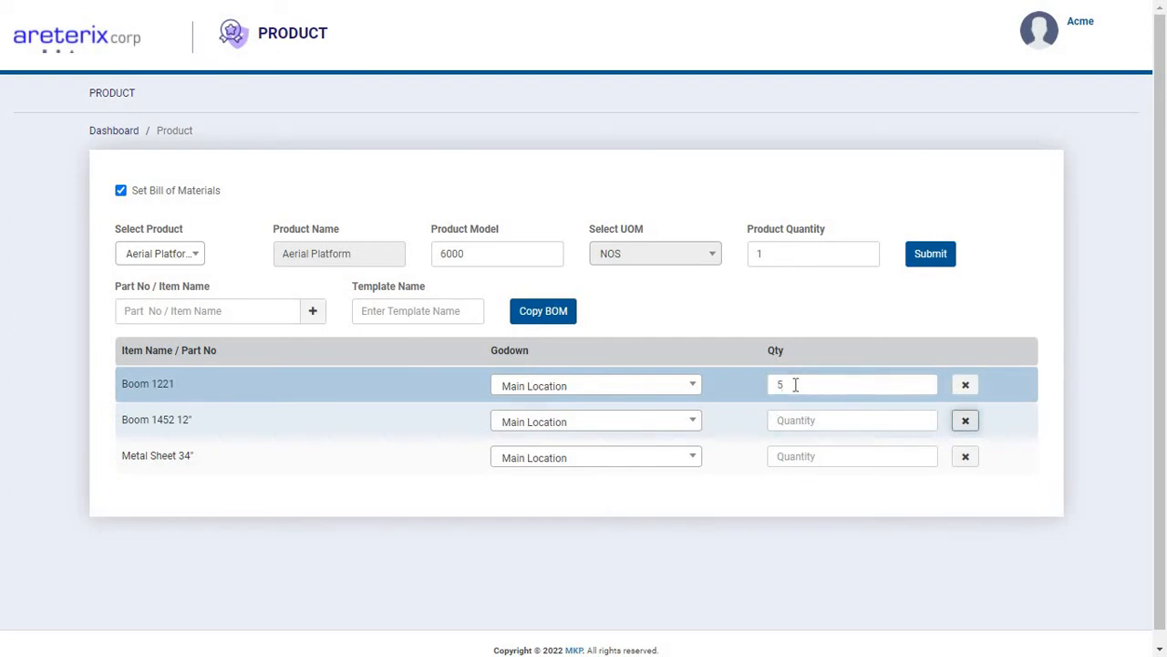
Set the bill of materials quantities to 5 for Boom 1452 12" and 10 for Metal Sheet 34".
{"action": "key", "text": "shift+Tab"}
{"action": "key", "text": "shift+Tab"}
{"action": "key", "text": "shift+Tab"}
{"action": "type", "text": "5"}
{"action": "key", "text": "Tab"}
{"action": "key", "text": "Tab"}
{"action": "key", "text": "Tab"}
{"action": "key", "text": "Tab"}
{"action": "key", "text": "shift+Tab"}
{"action": "type", "text": "10"}
{"action": "key", "text": "Tab"}
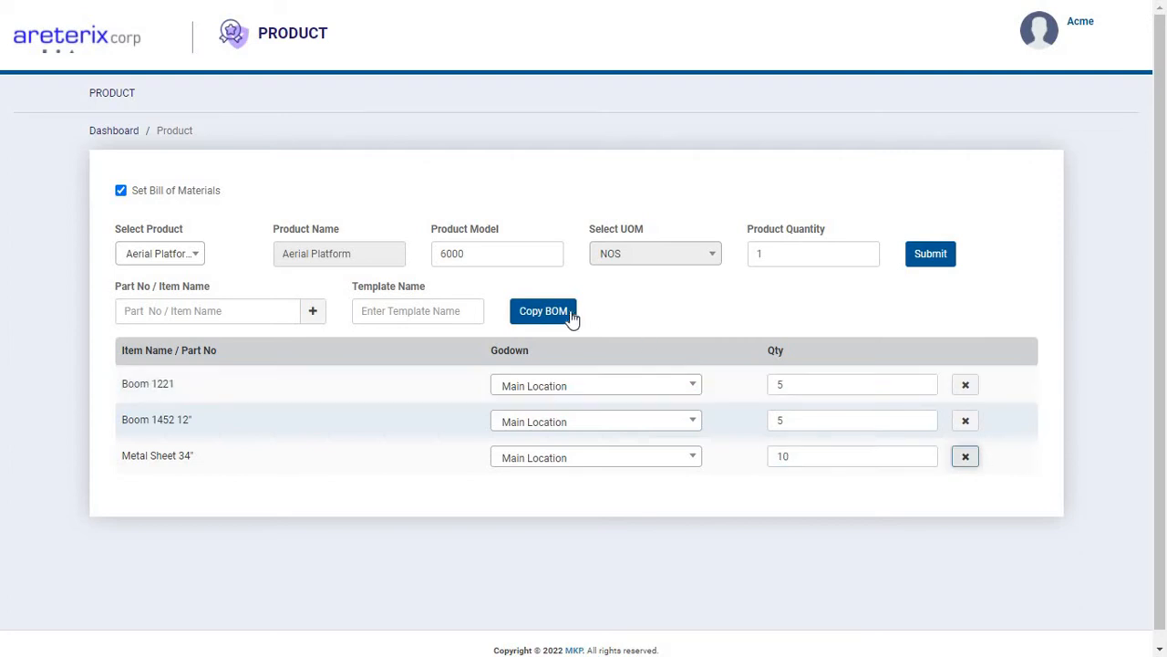
Copy the Standard template of the Aerial Platform 1000 bill of materials into the new product and submit it.
{"action": "left_click", "coordinate": [419, 314]}
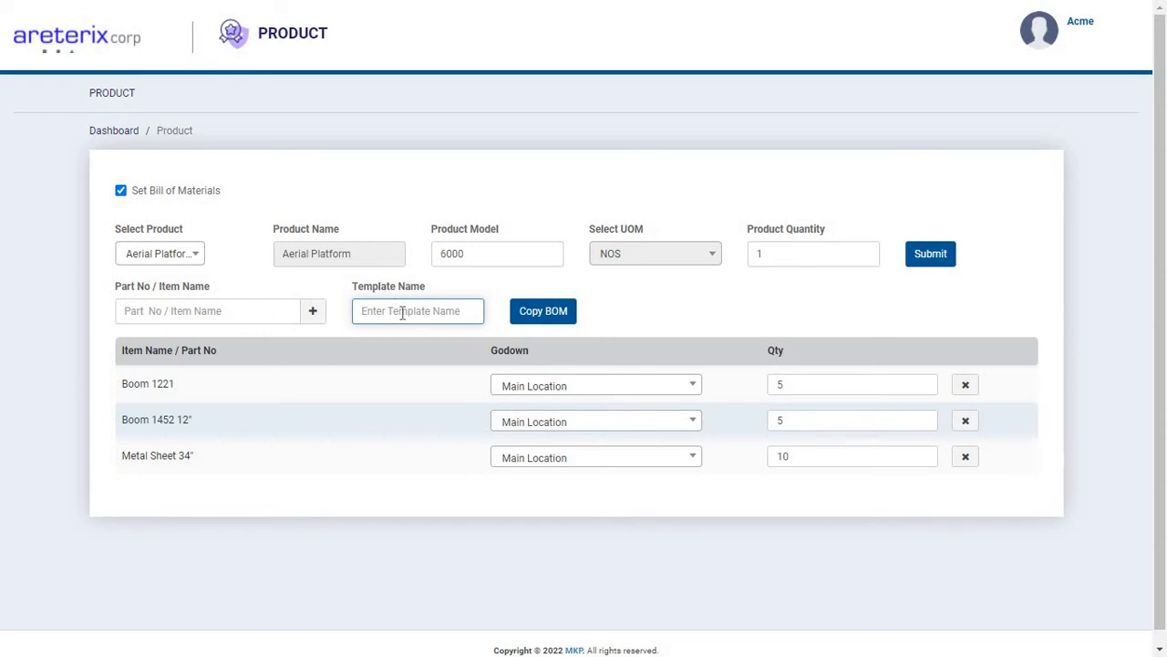
{"action": "left_click", "coordinate": [553, 319]}
{"action": "left_click", "coordinate": [668, 311]}
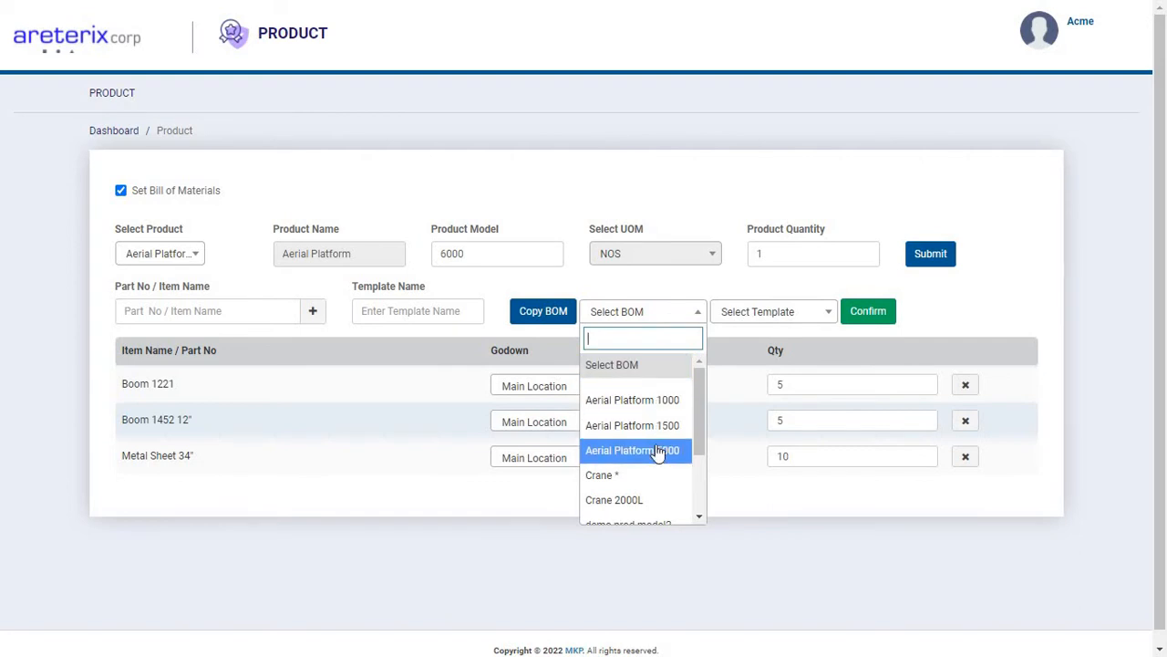
{"action": "left_click", "coordinate": [653, 400]}
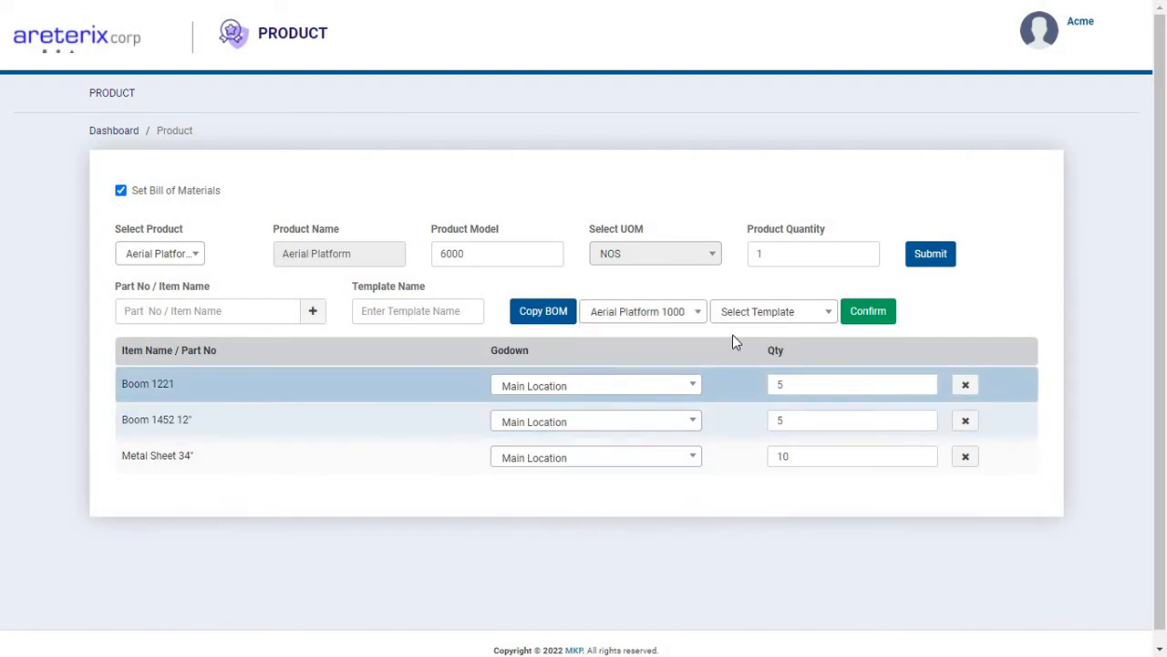
{"action": "left_click", "coordinate": [748, 315]}
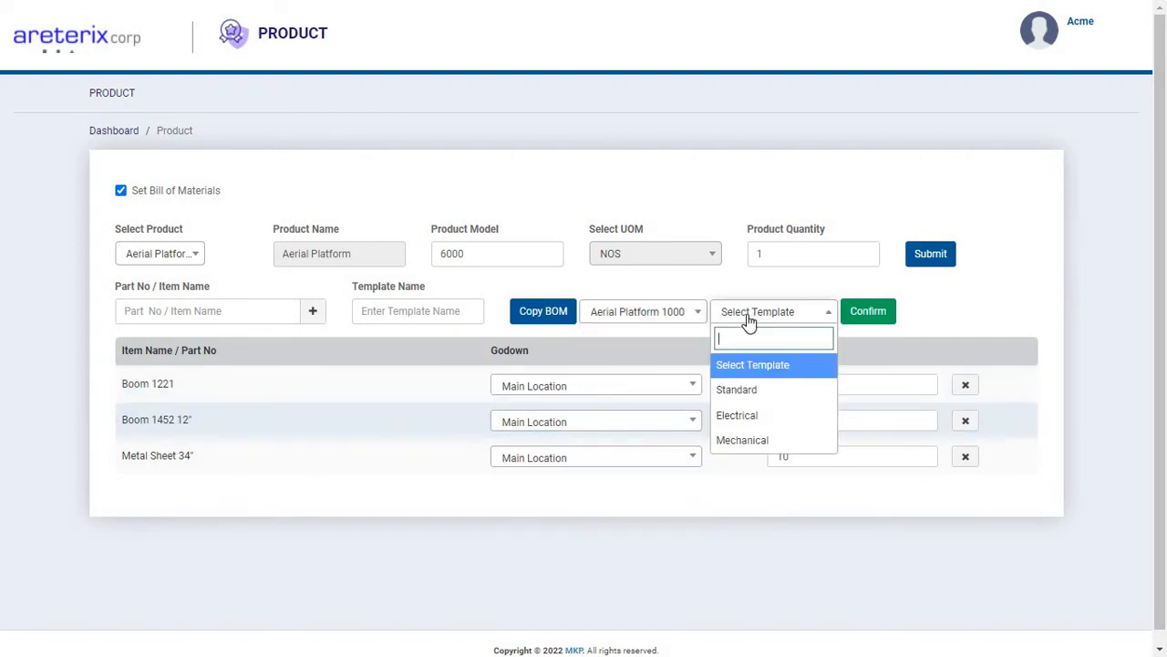
{"action": "left_click", "coordinate": [743, 392]}
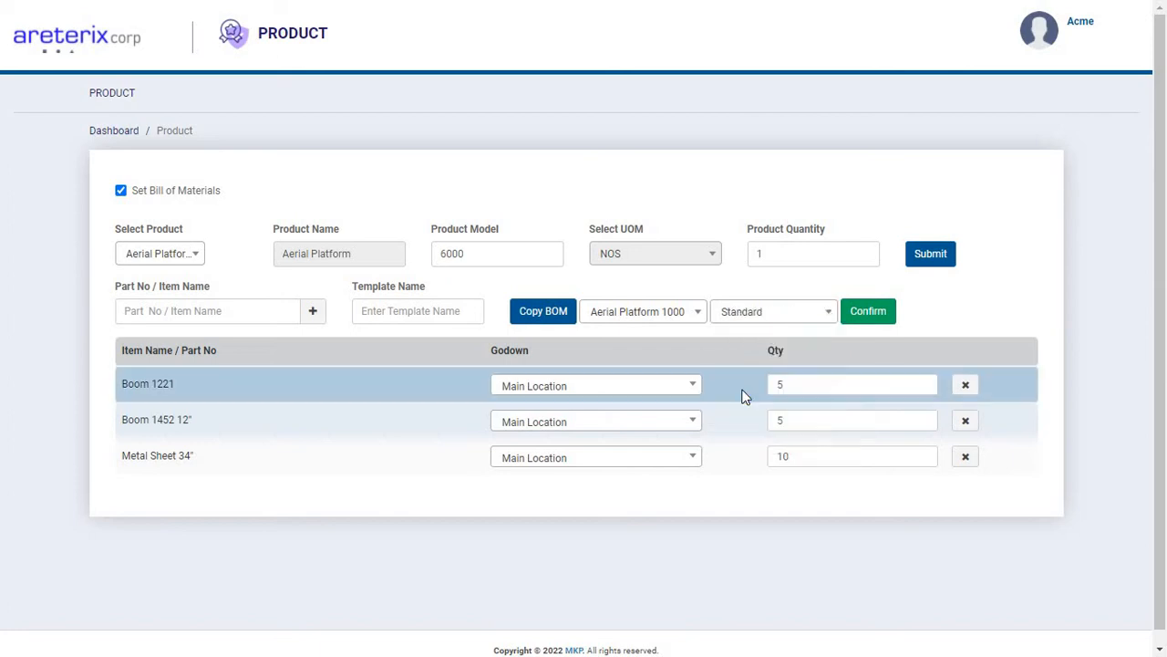
{"action": "left_click", "coordinate": [867, 312]}
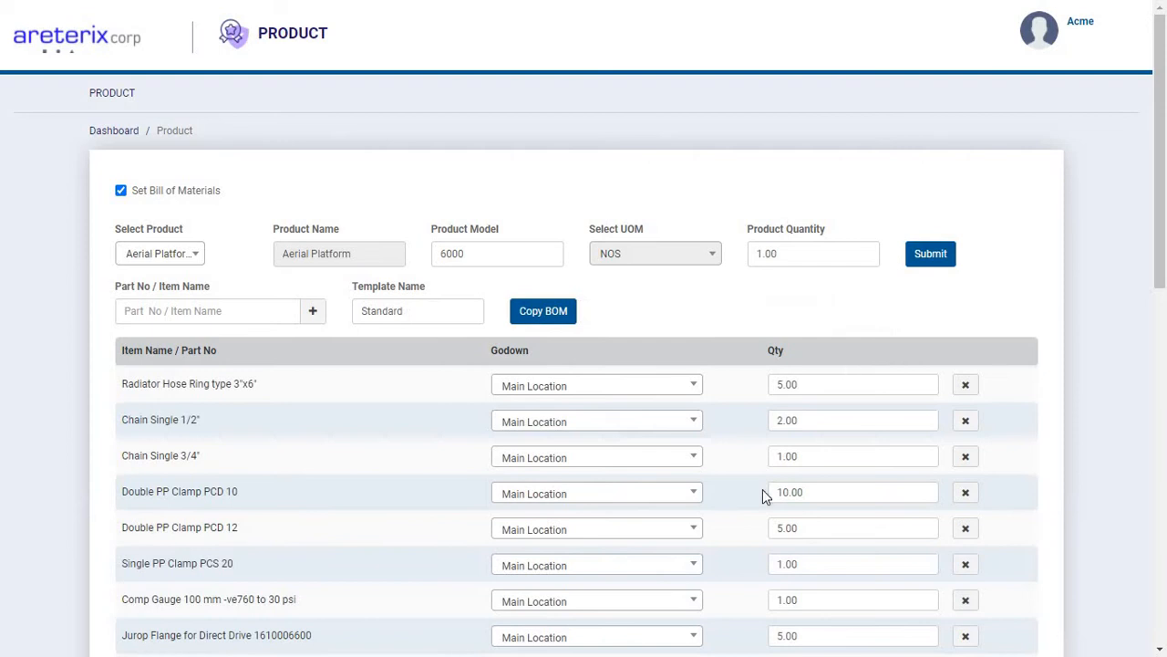
{"action": "scroll", "coordinate": [762, 489], "scroll_direction": "down", "scroll_amount": 9}
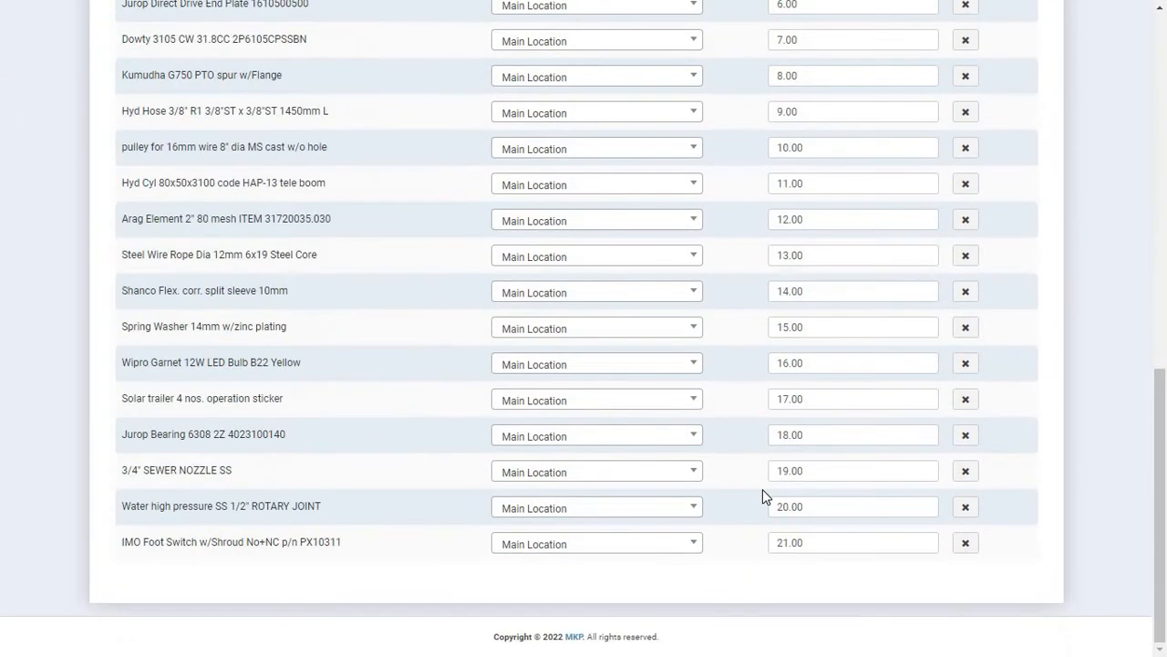
{"action": "scroll", "coordinate": [762, 489], "scroll_direction": "up", "scroll_amount": 10}
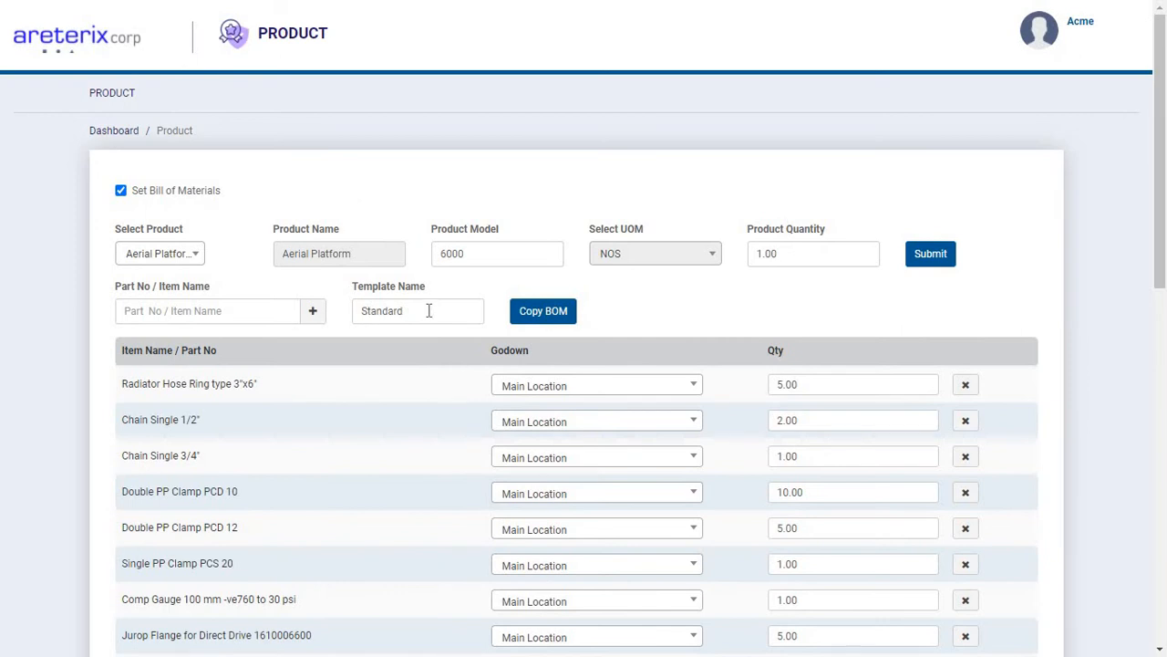
{"action": "left_click", "coordinate": [930, 254]}
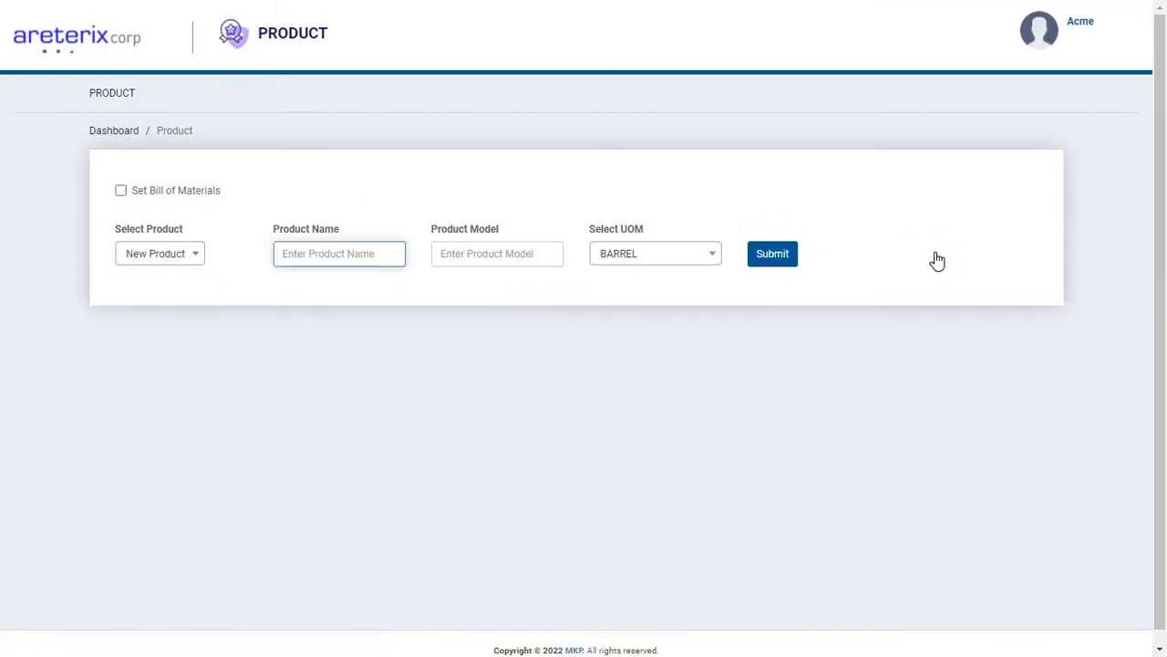
Open the product Aerial Platform 6000 for editing and change its template name to Electrical.
{"action": "left_click", "coordinate": [119, 97]}
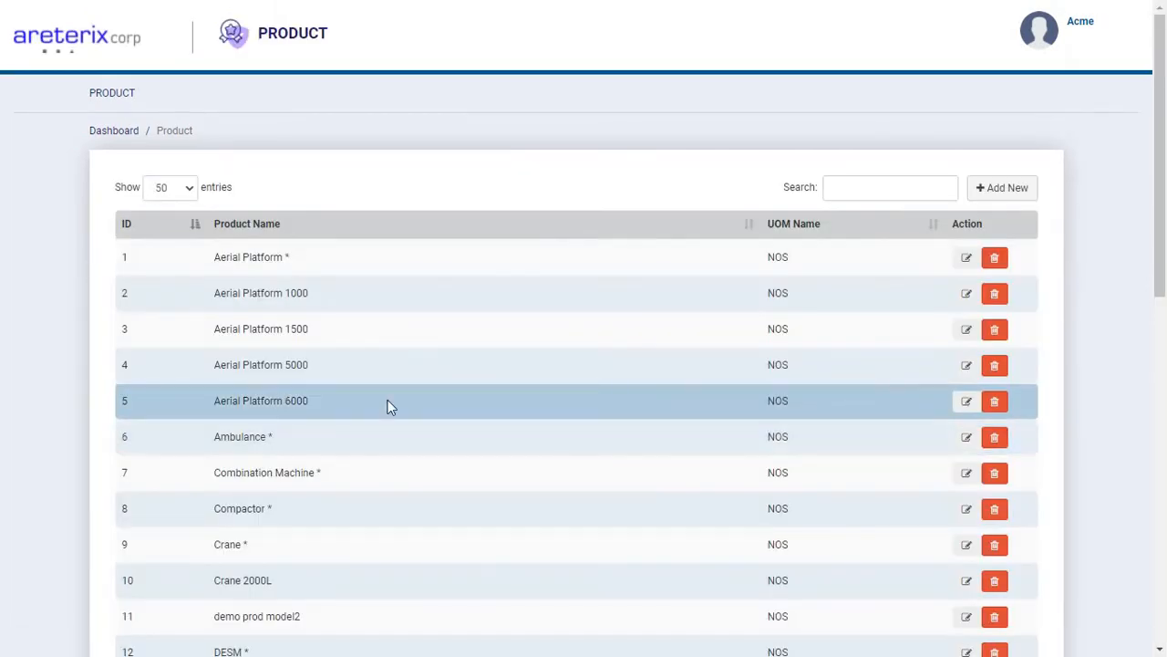
{"action": "left_click", "coordinate": [967, 406]}
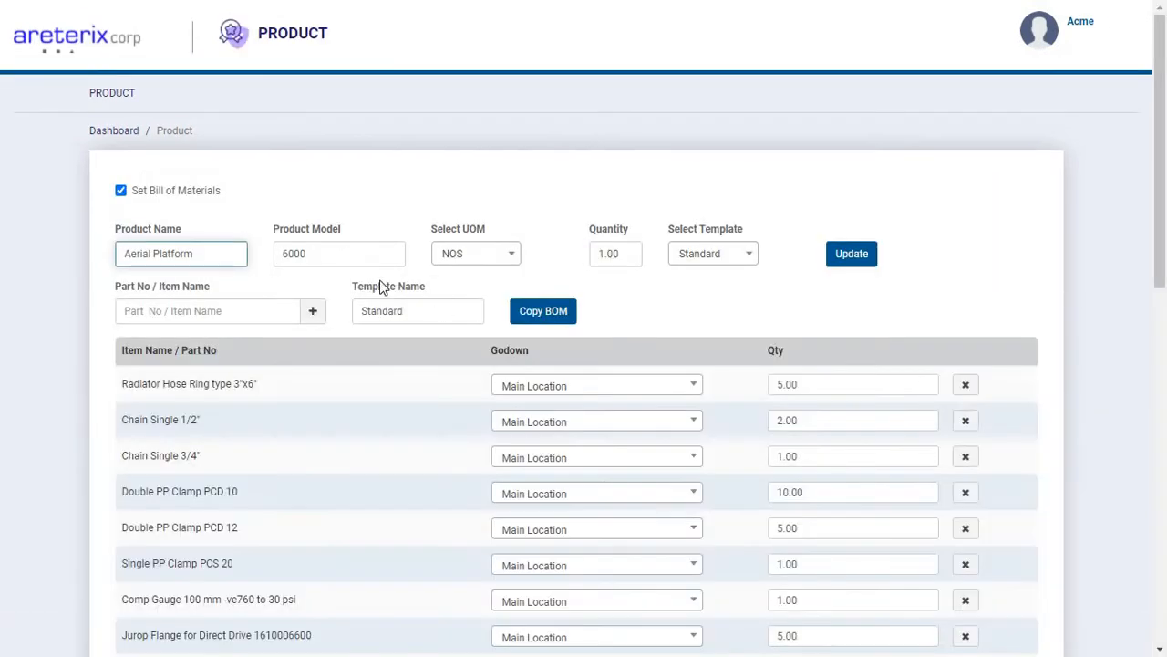
{"action": "left_click_drag", "start_coordinate": [417, 310], "coordinate": [357, 318]}
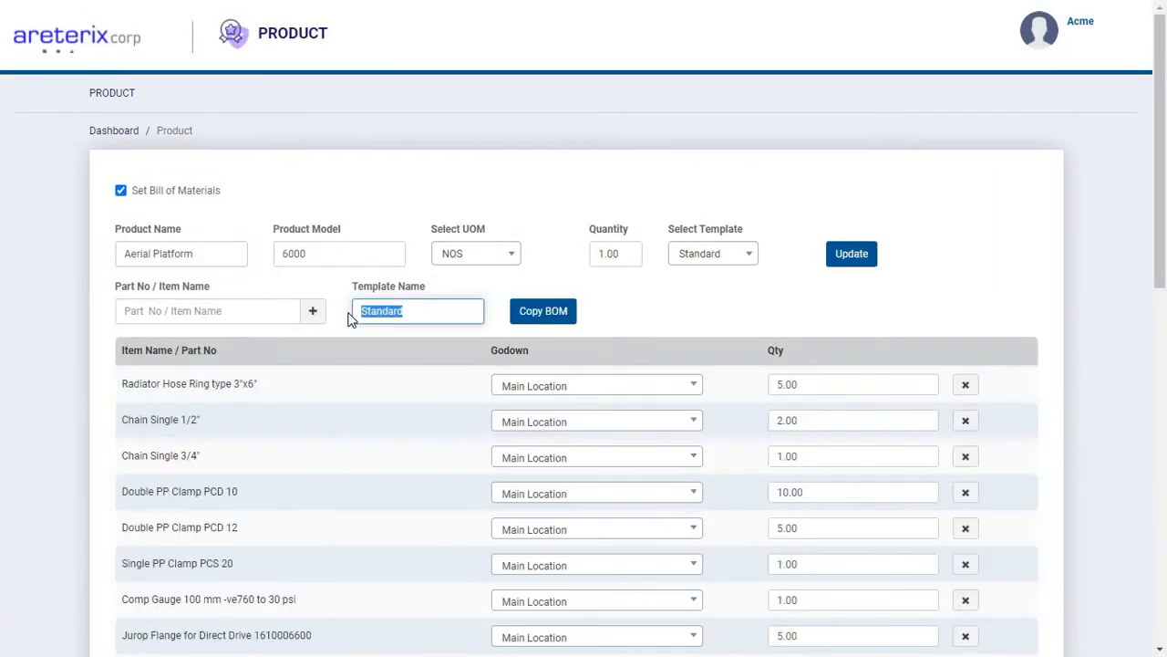
{"action": "type", "text": "Electrical"}
Enter the template name Electrical2 and copy the Electrical template of the Aerial Platform 1000 bill of materials into the product.
{"action": "left_click", "coordinate": [556, 311]}
{"action": "left_click", "coordinate": [665, 316]}
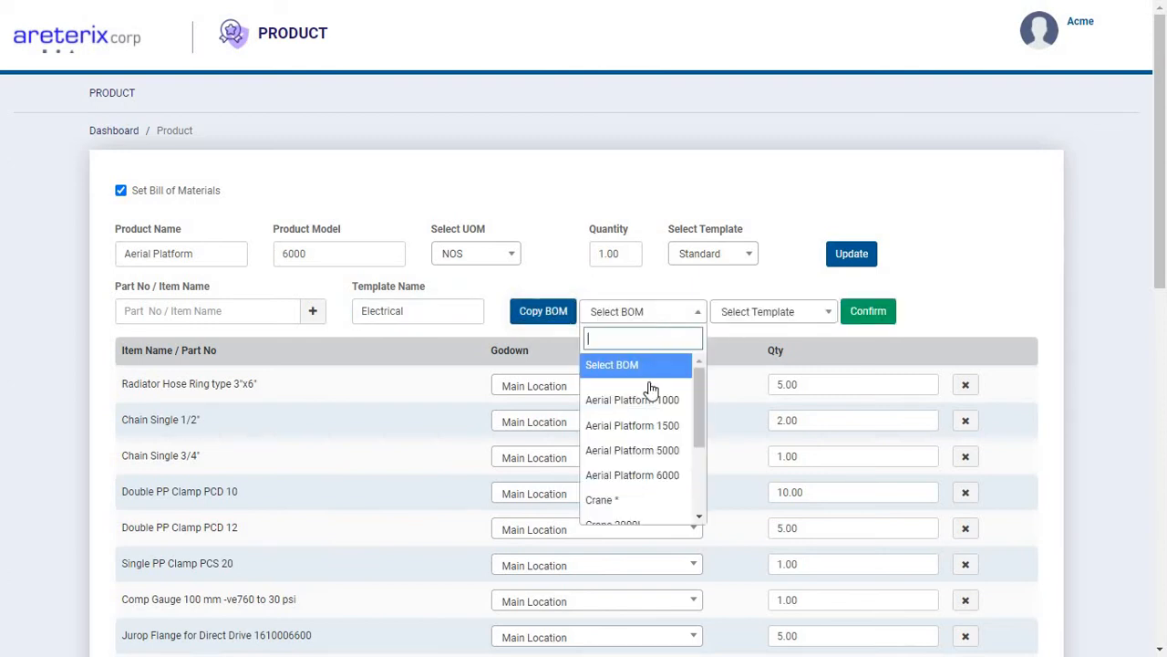
{"action": "left_click", "coordinate": [651, 399]}
{"action": "left_click", "coordinate": [770, 311]}
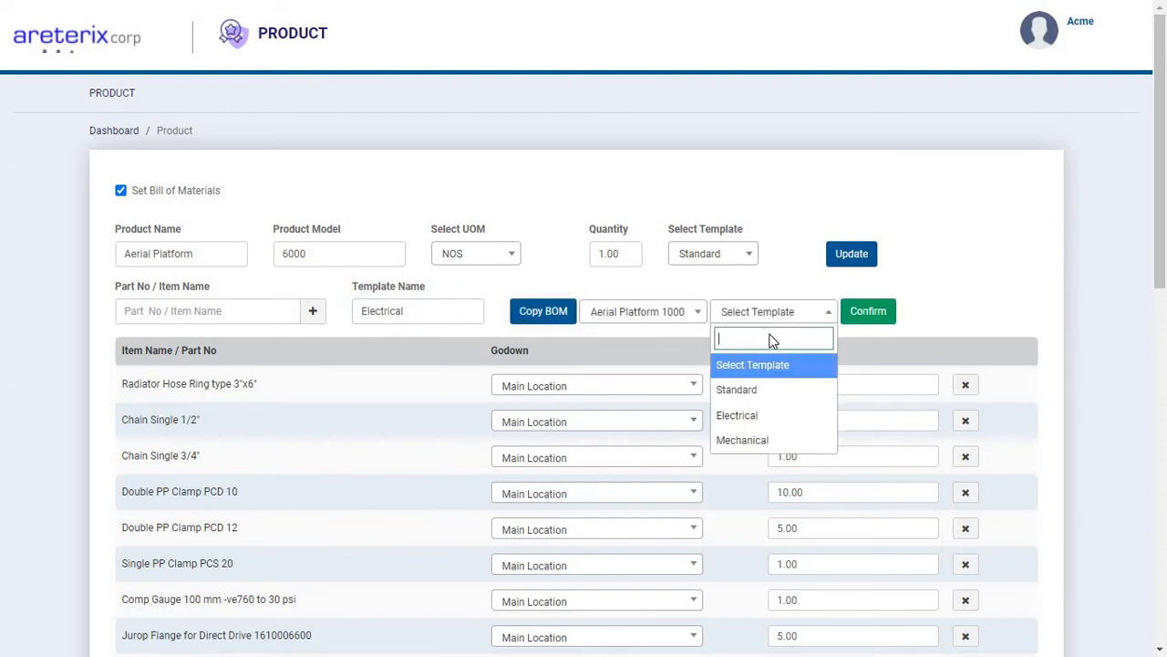
{"action": "left_click", "coordinate": [756, 416]}
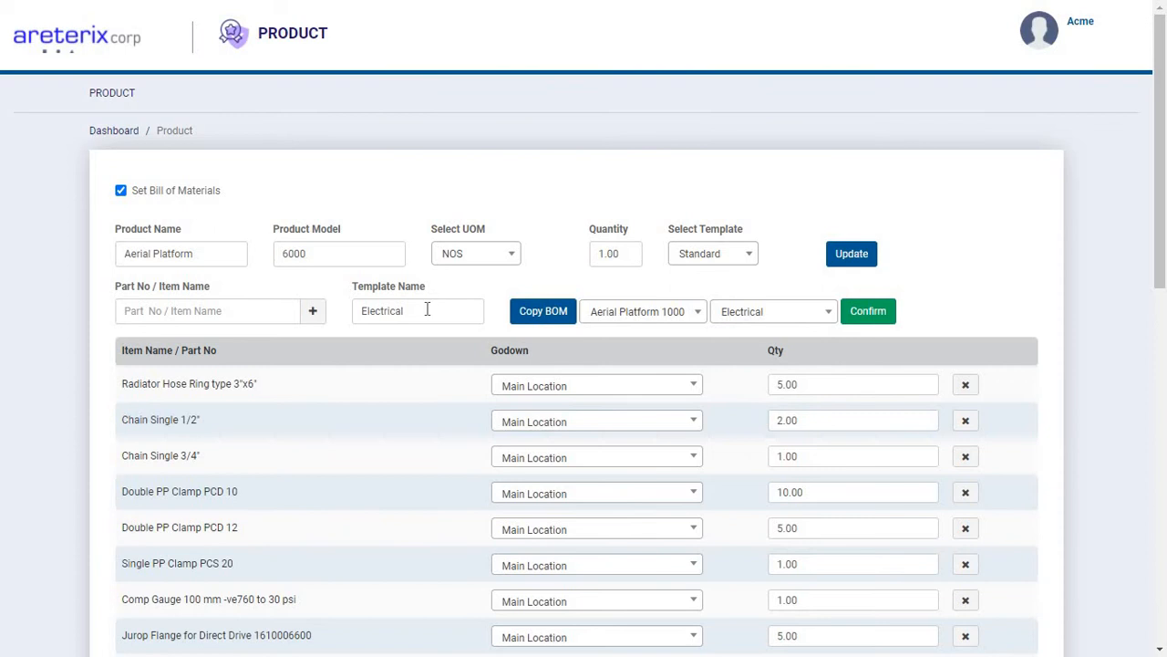
{"action": "left_click", "coordinate": [427, 310]}
{"action": "type", "text": "2"}
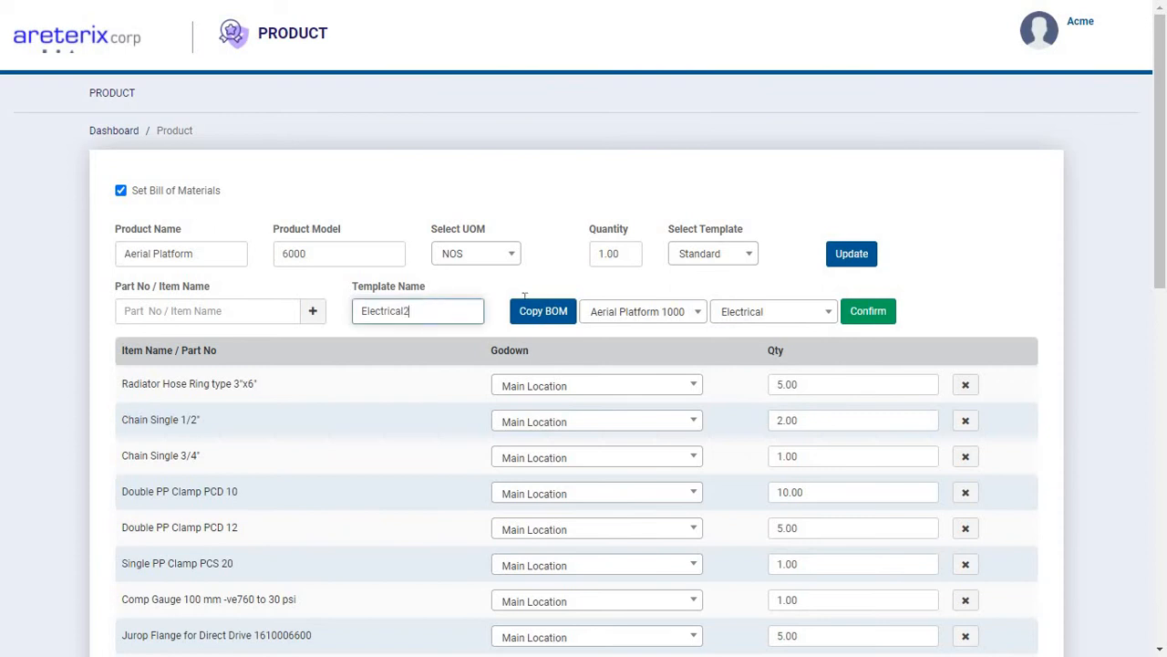
{"action": "left_click", "coordinate": [875, 317]}
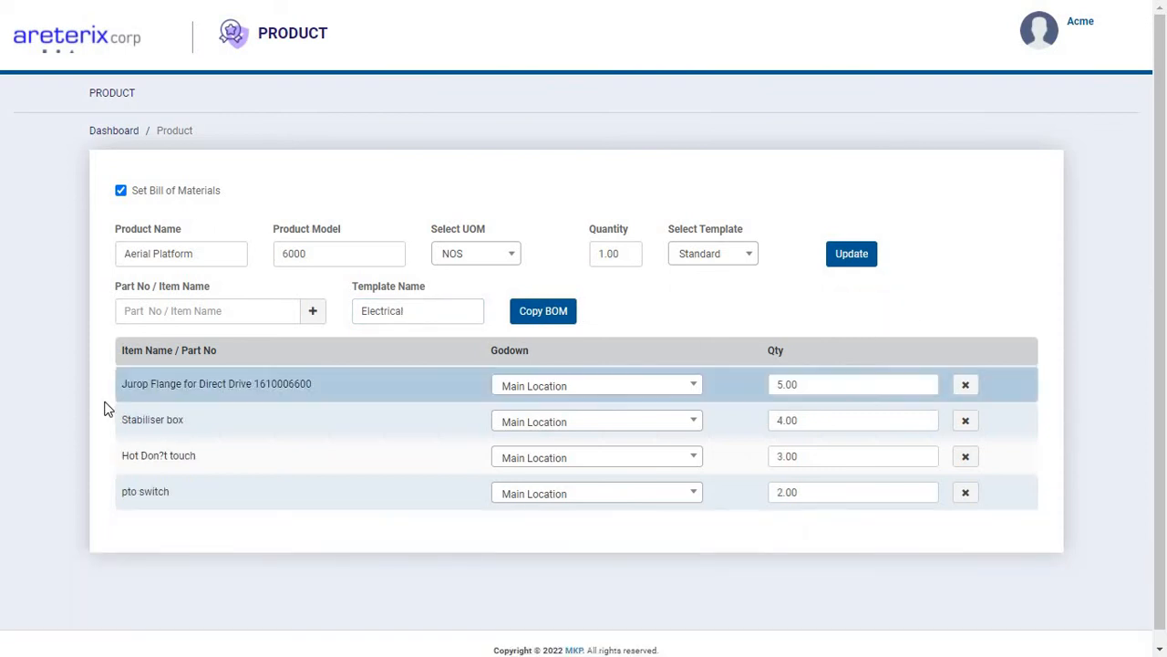
Save the product update and locate Aerial Platform 6000 in the product list.
{"action": "left_click", "coordinate": [850, 253]}
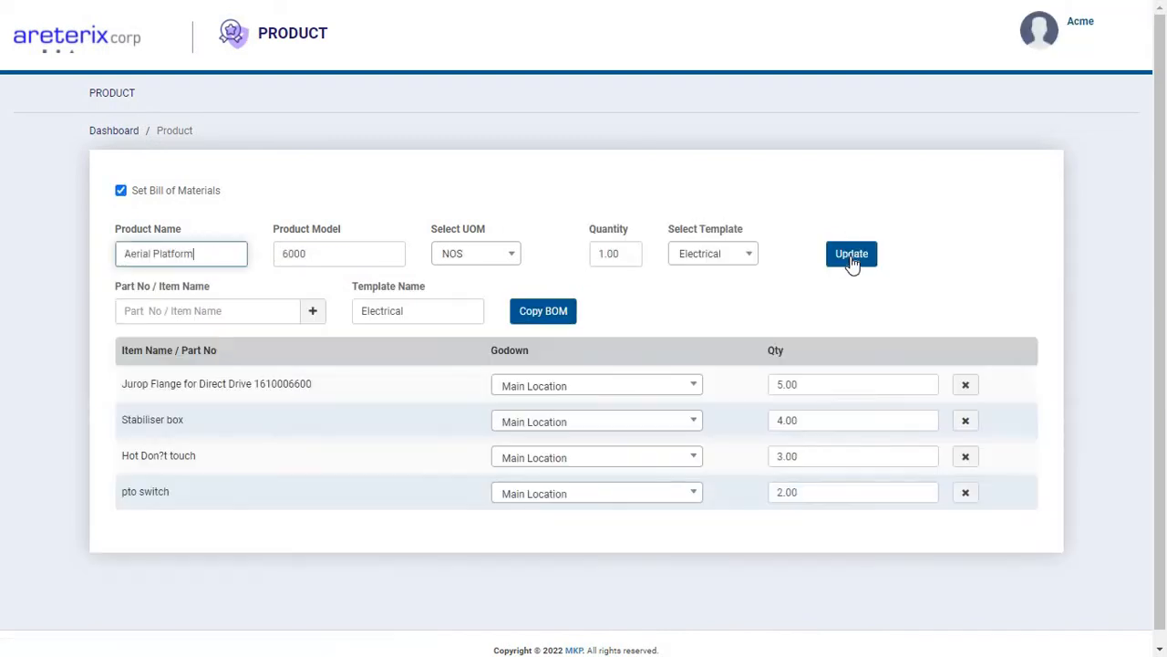
{"action": "left_click", "coordinate": [113, 94]}
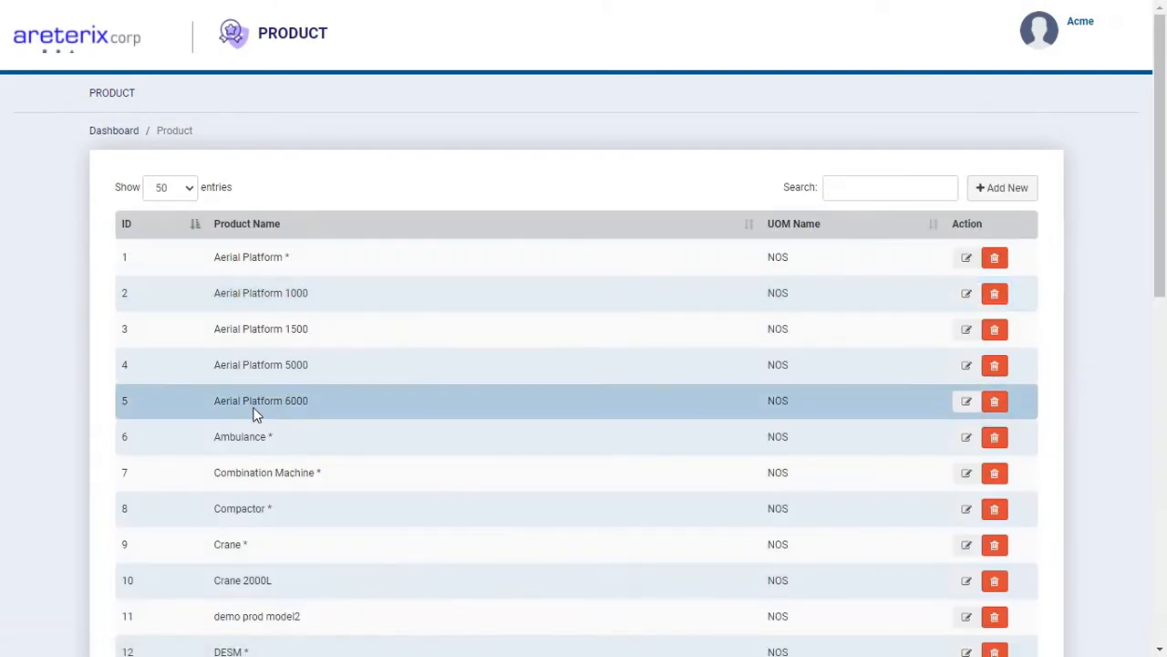
{"action": "left_click_drag", "start_coordinate": [248, 401], "coordinate": [314, 403]}
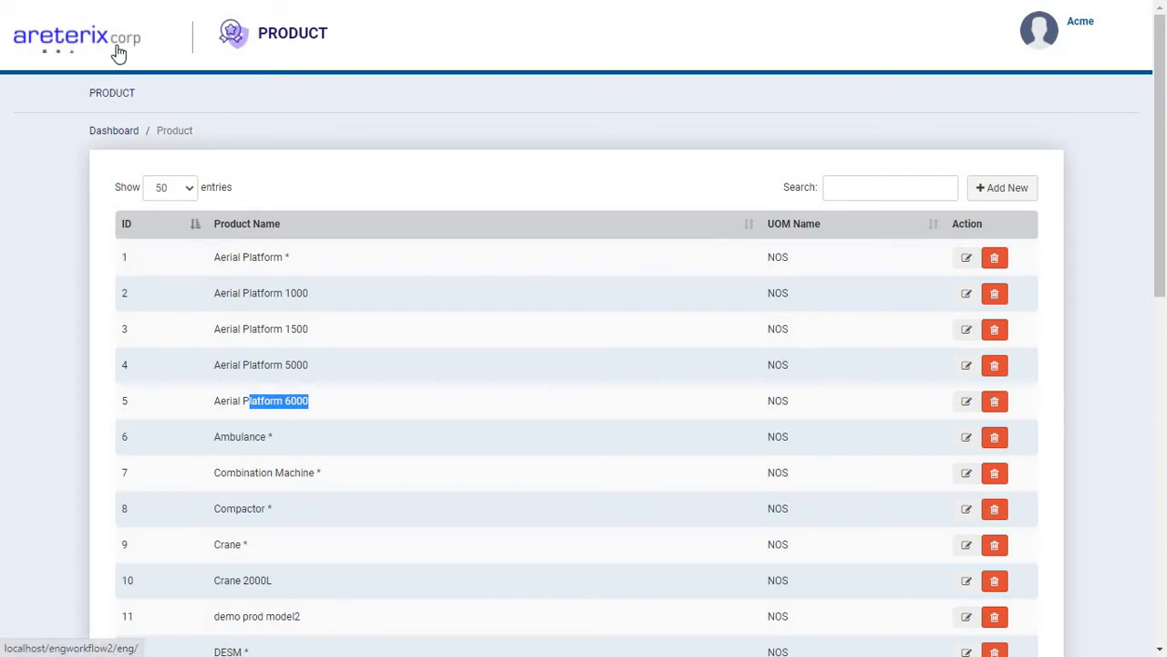
Return to the dashboard and start a new bill of materials work order.
{"action": "left_click", "coordinate": [119, 53]}
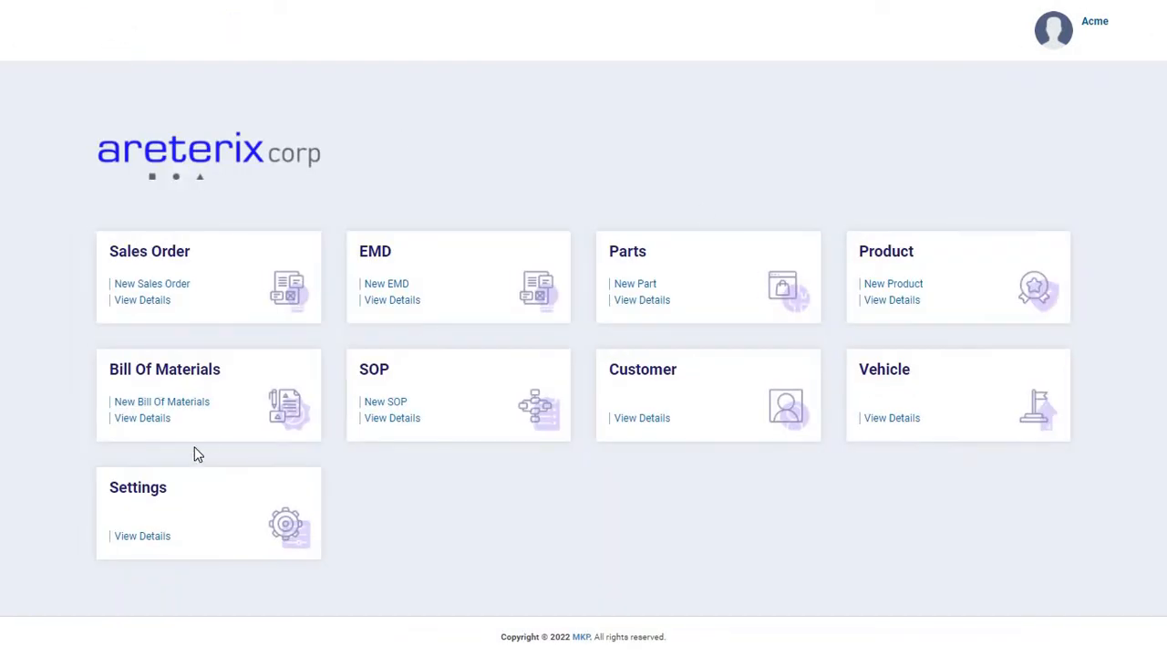
{"action": "left_click_drag", "start_coordinate": [109, 368], "coordinate": [194, 362]}
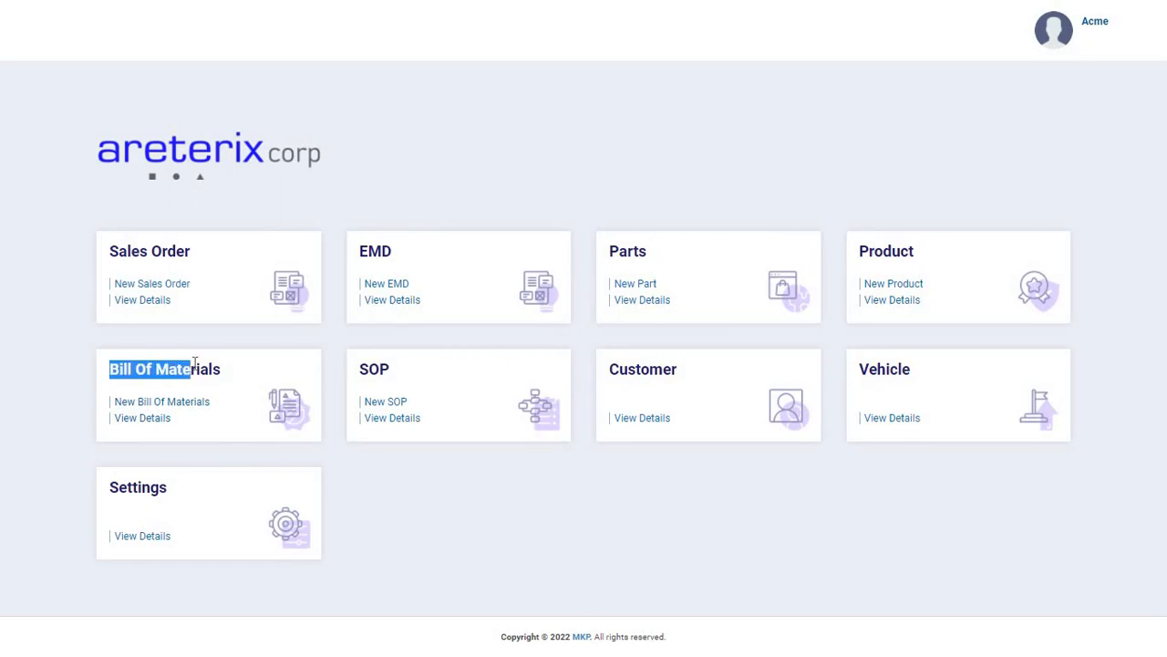
{"action": "left_click", "coordinate": [182, 409]}
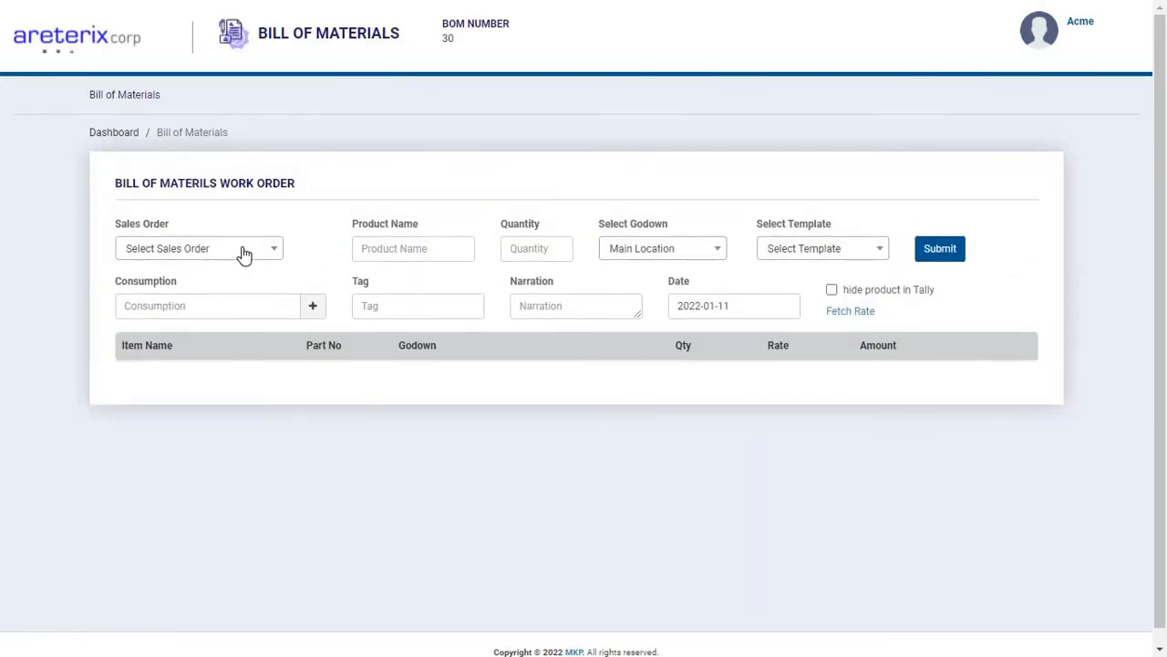
Select the first listed Muncipal Corporation sales order and the product Fire Tender * for the work order.
{"action": "left_click", "coordinate": [244, 254]}
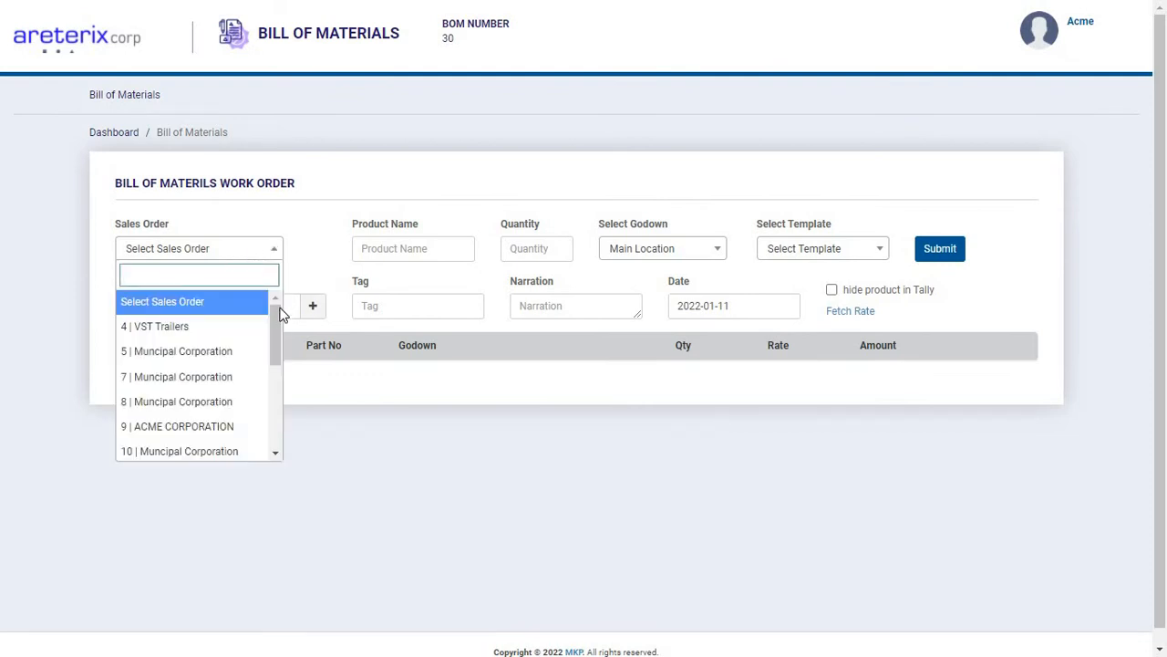
{"action": "scroll", "coordinate": [277, 323], "scroll_direction": "down", "scroll_amount": 1}
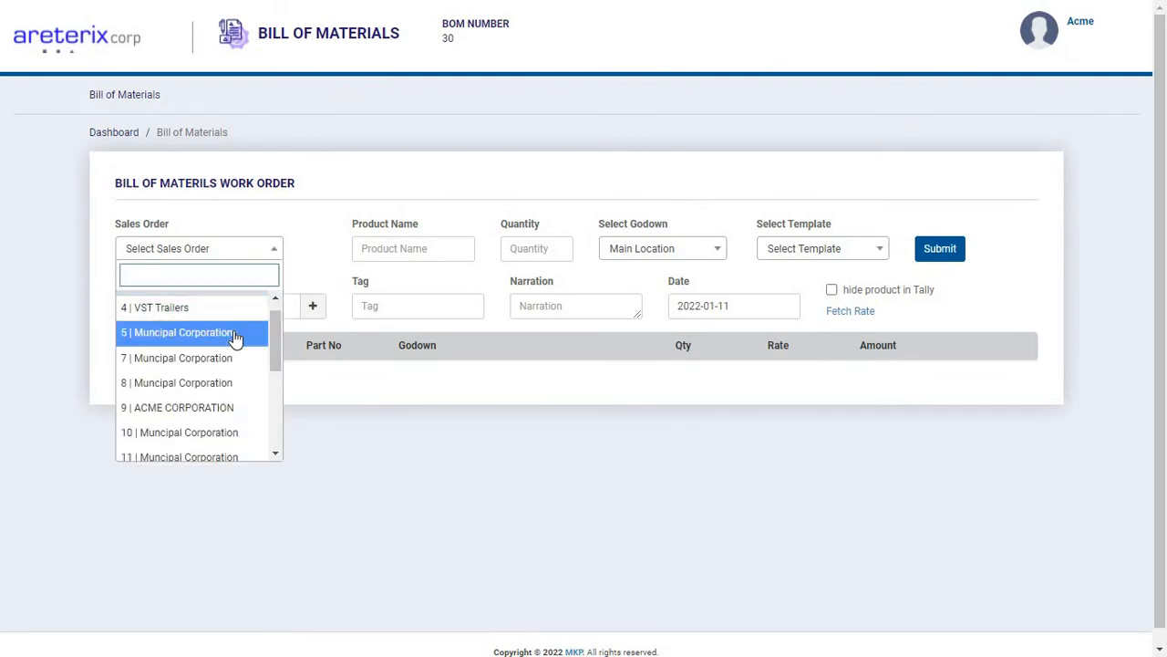
{"action": "left_click", "coordinate": [235, 337]}
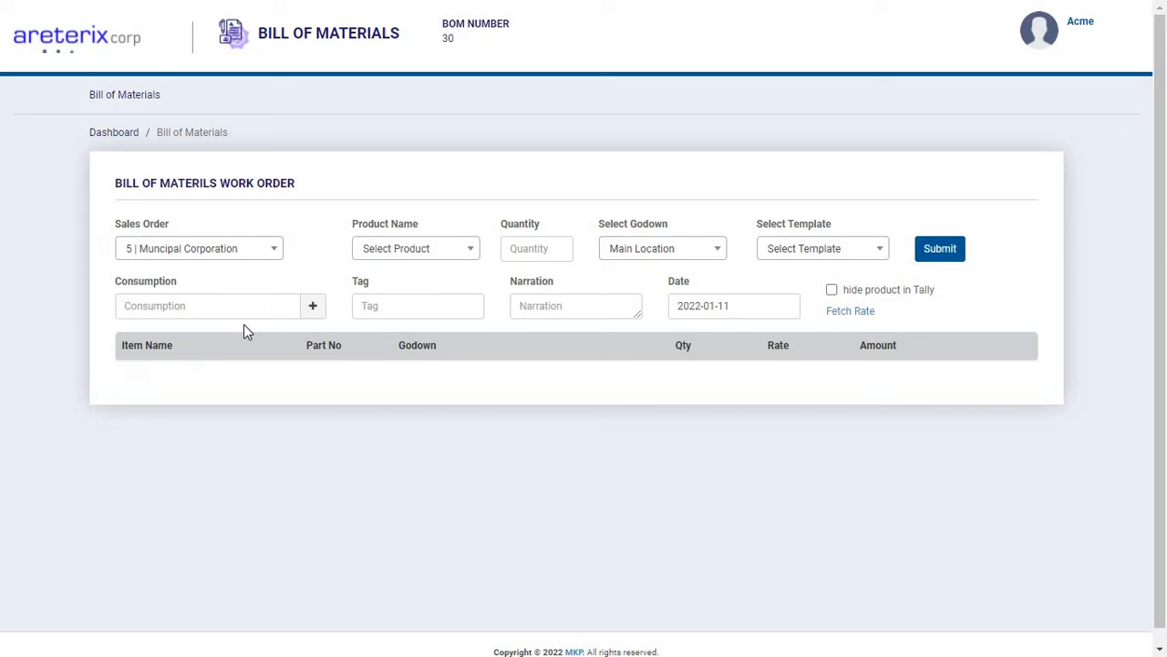
{"action": "left_click", "coordinate": [433, 248]}
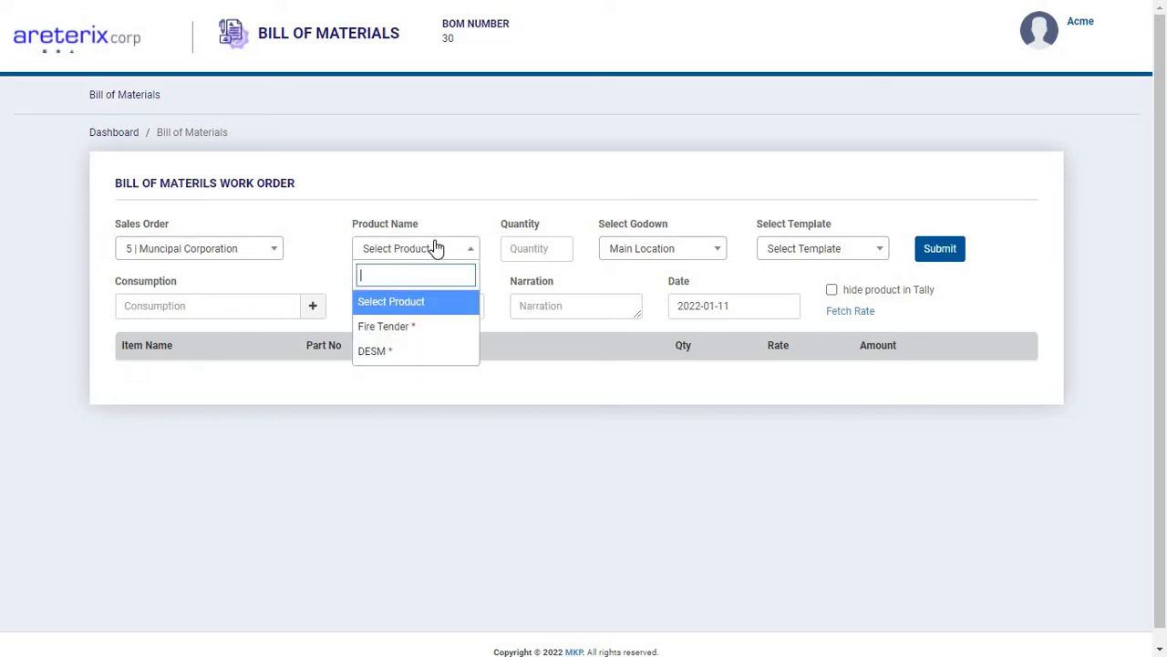
{"action": "left_click", "coordinate": [404, 336]}
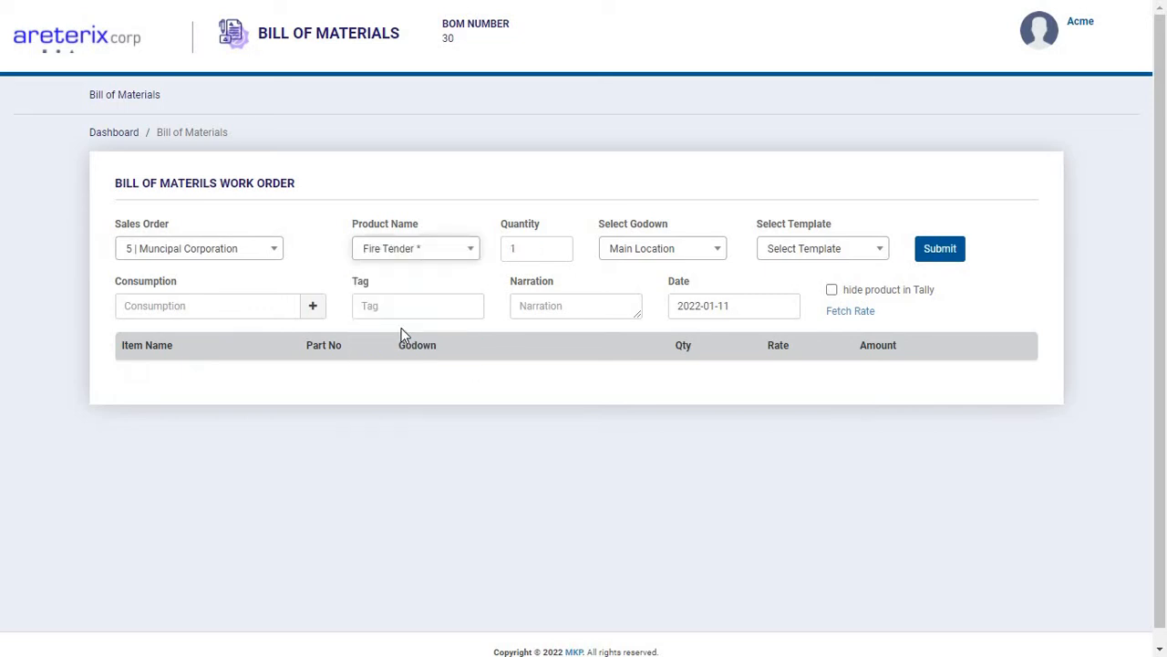
Select the VST Trailers sales order, the product Aerial Platform 1000 and the Standard template for the work order.
{"action": "left_click", "coordinate": [262, 260]}
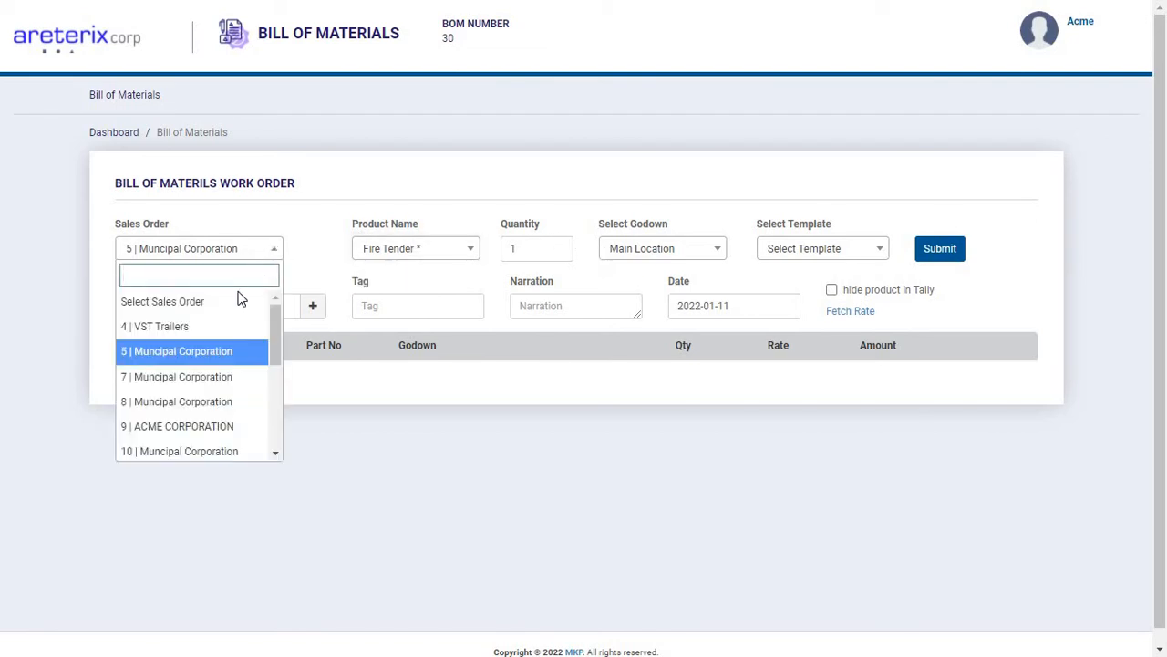
{"action": "left_click", "coordinate": [221, 335]}
{"action": "left_click", "coordinate": [412, 263]}
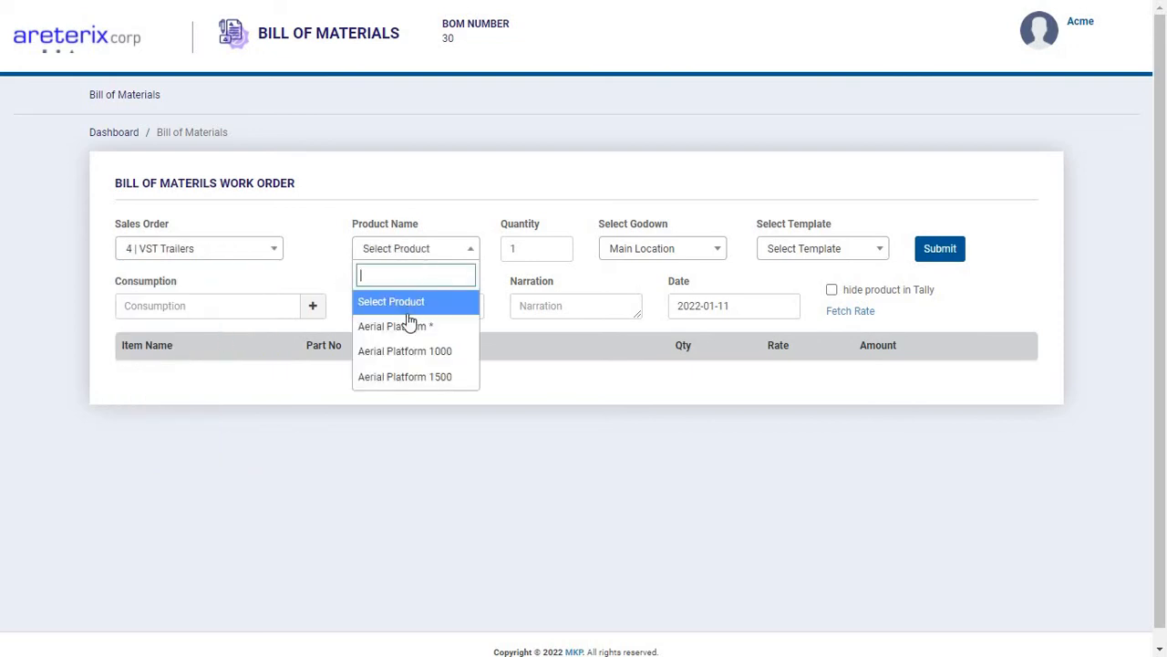
{"action": "left_click", "coordinate": [409, 326]}
{"action": "left_click", "coordinate": [440, 250]}
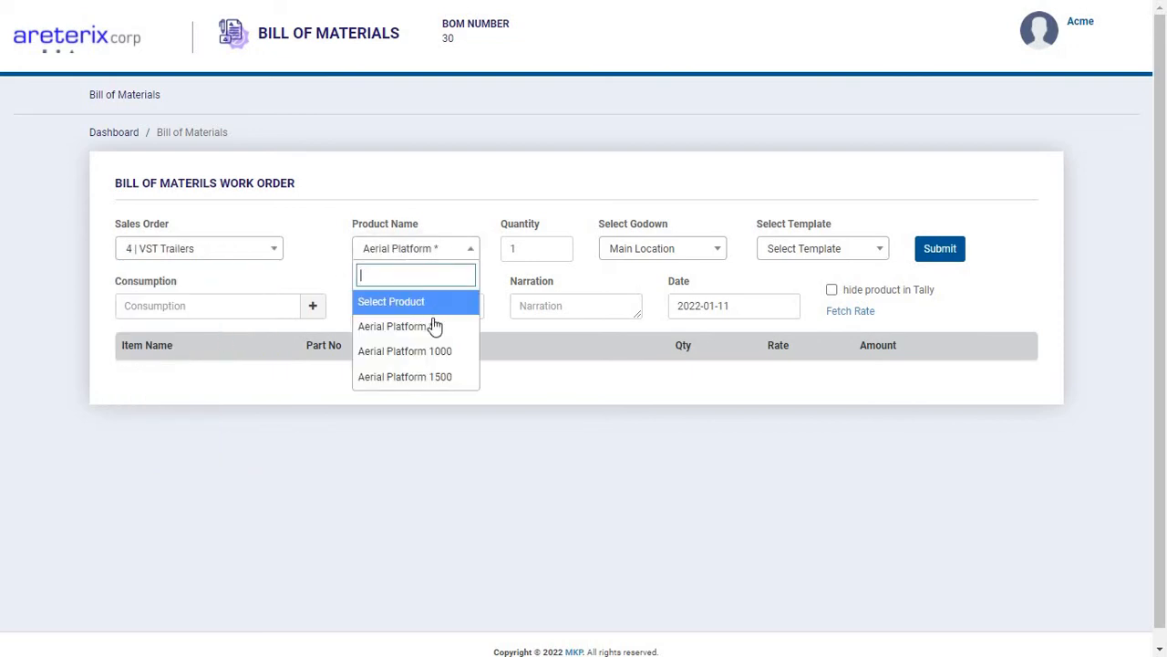
{"action": "left_click", "coordinate": [426, 355]}
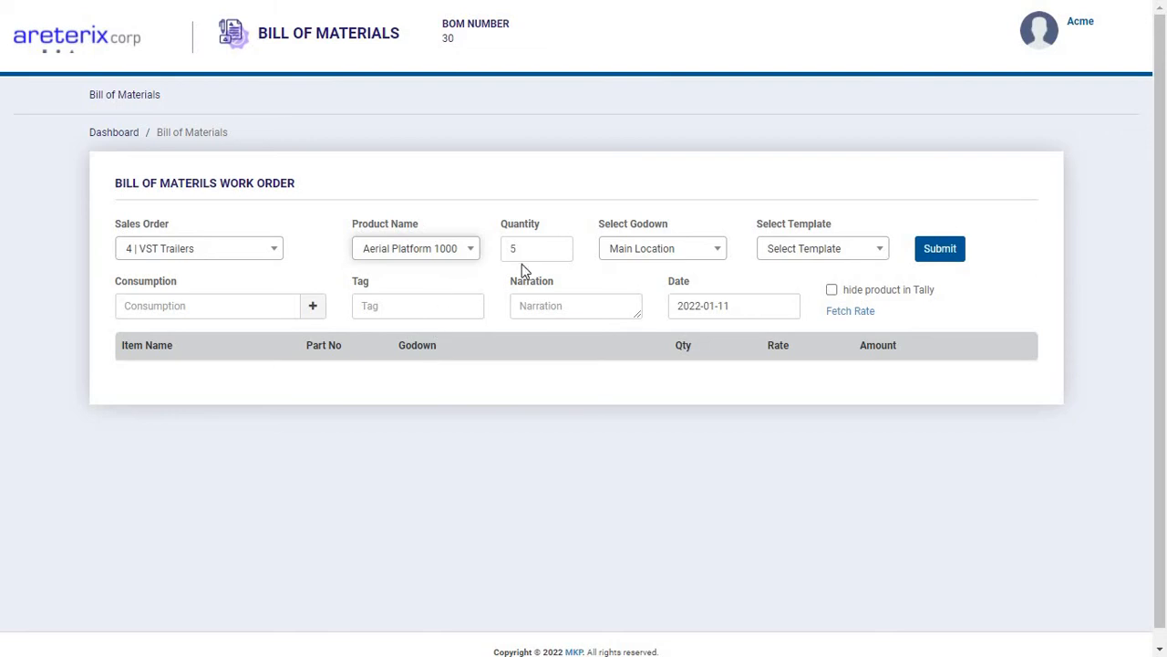
{"action": "left_click", "coordinate": [810, 249]}
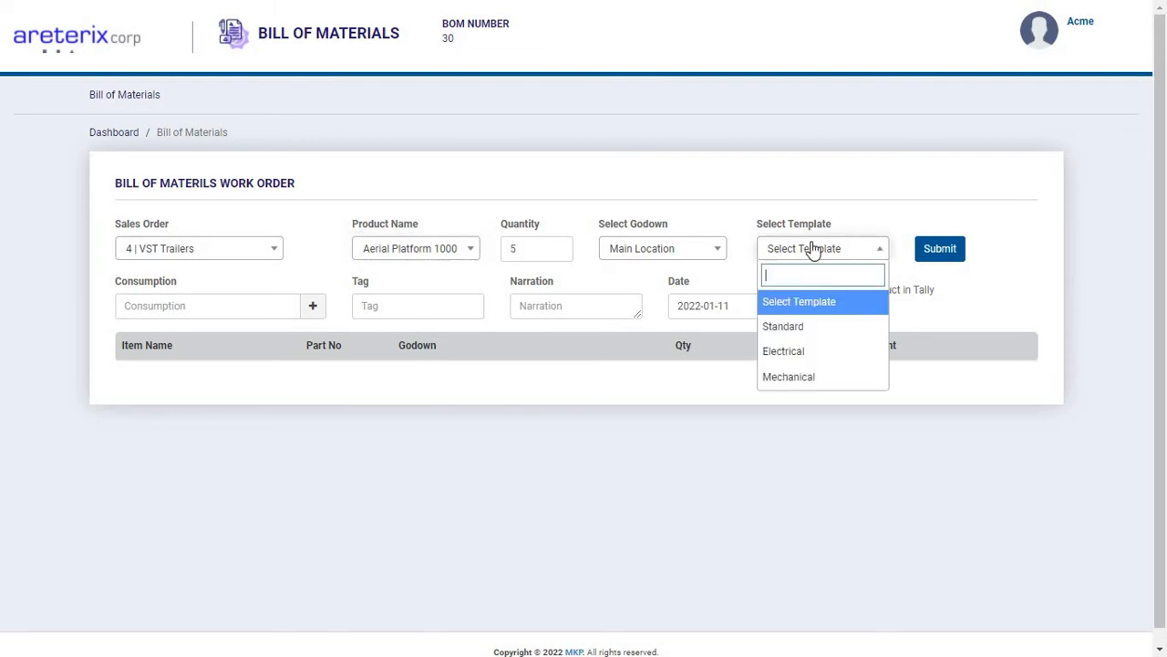
{"action": "left_click", "coordinate": [798, 326]}
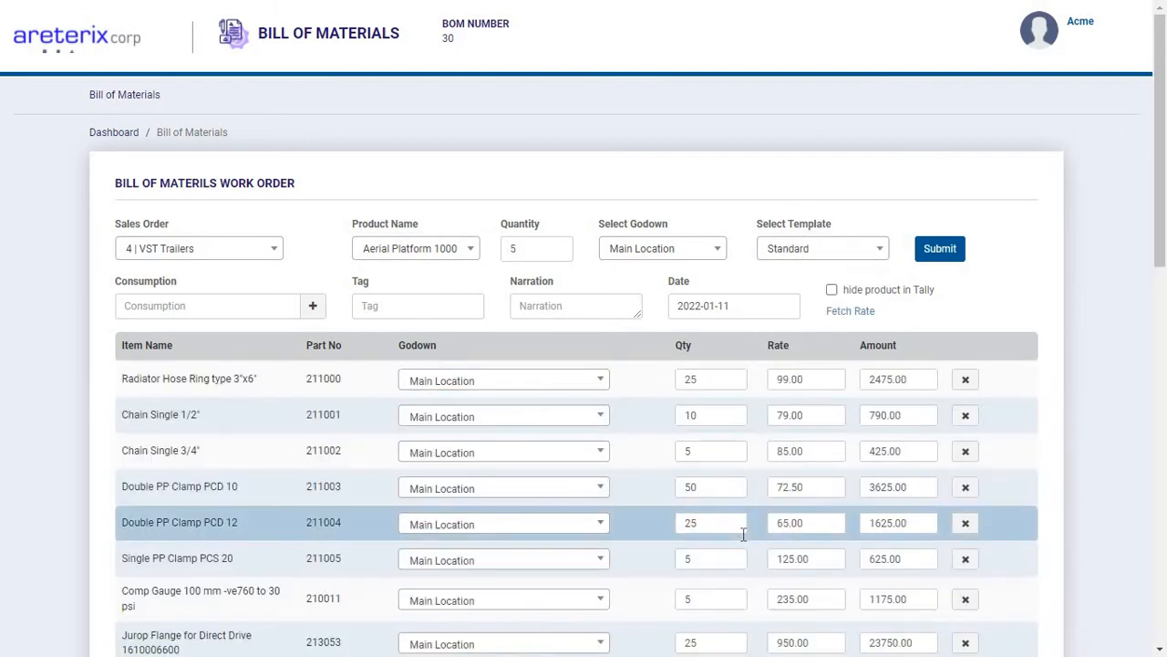
Clear the sales order selection and choose Aerial Platform 6000 as the work order's product.
{"action": "left_click", "coordinate": [248, 254]}
{"action": "left_click", "coordinate": [219, 302]}
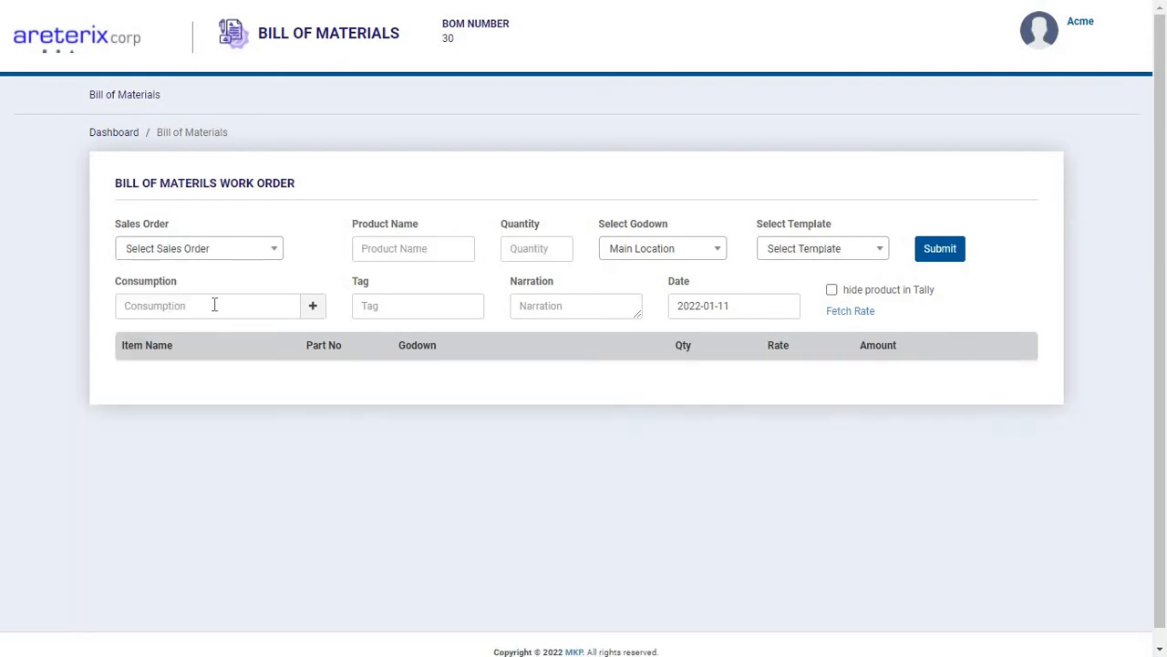
{"action": "left_click", "coordinate": [386, 251]}
{"action": "type", "text": "ae"}
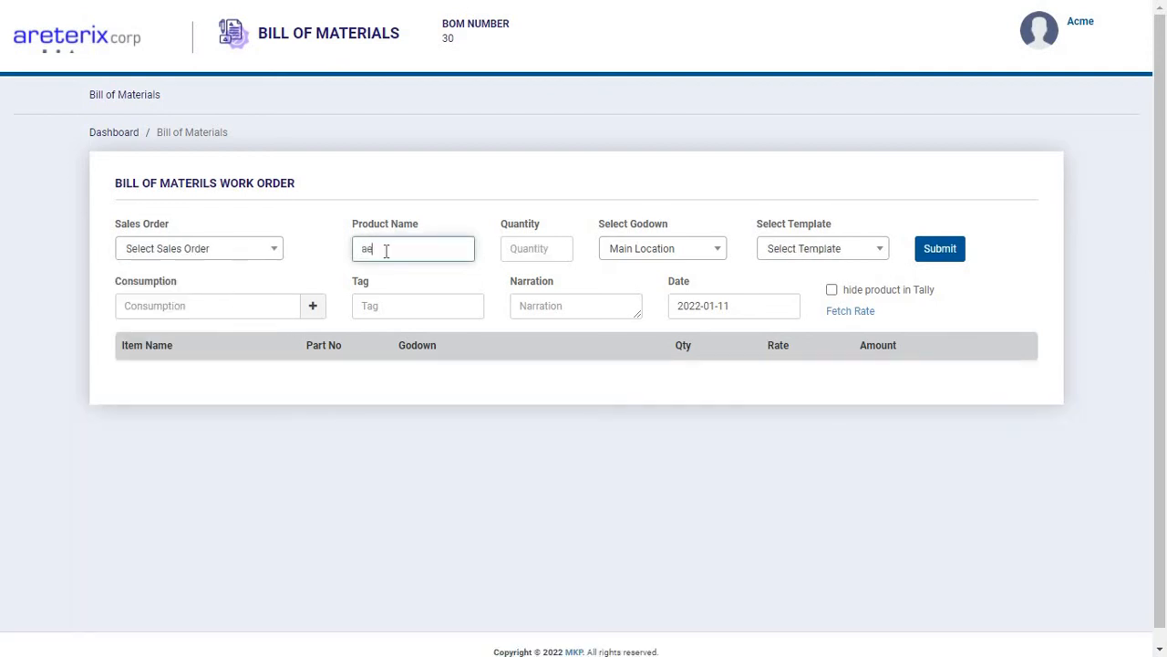
{"action": "type", "text": "rial"}
{"action": "key", "text": "Down"}
{"action": "key", "text": "Down"}
{"action": "key", "text": "Down"}
{"action": "key", "text": "Down"}
{"action": "key", "text": "Down"}
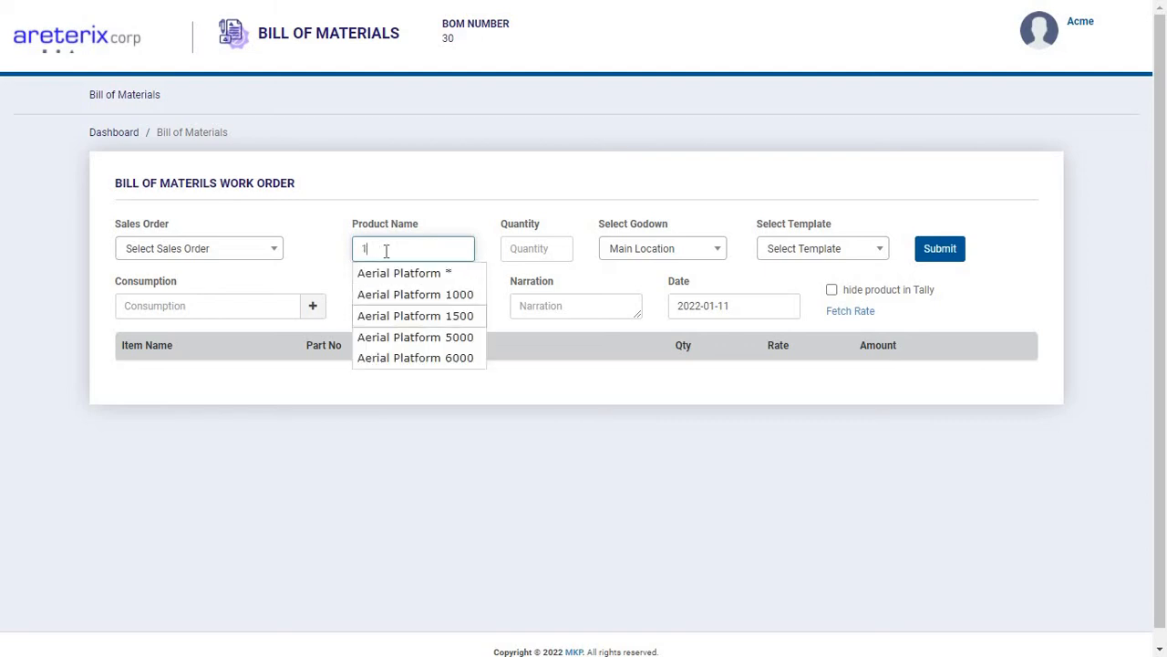
{"action": "key", "text": "Return"}
{"action": "key", "text": "Tab"}
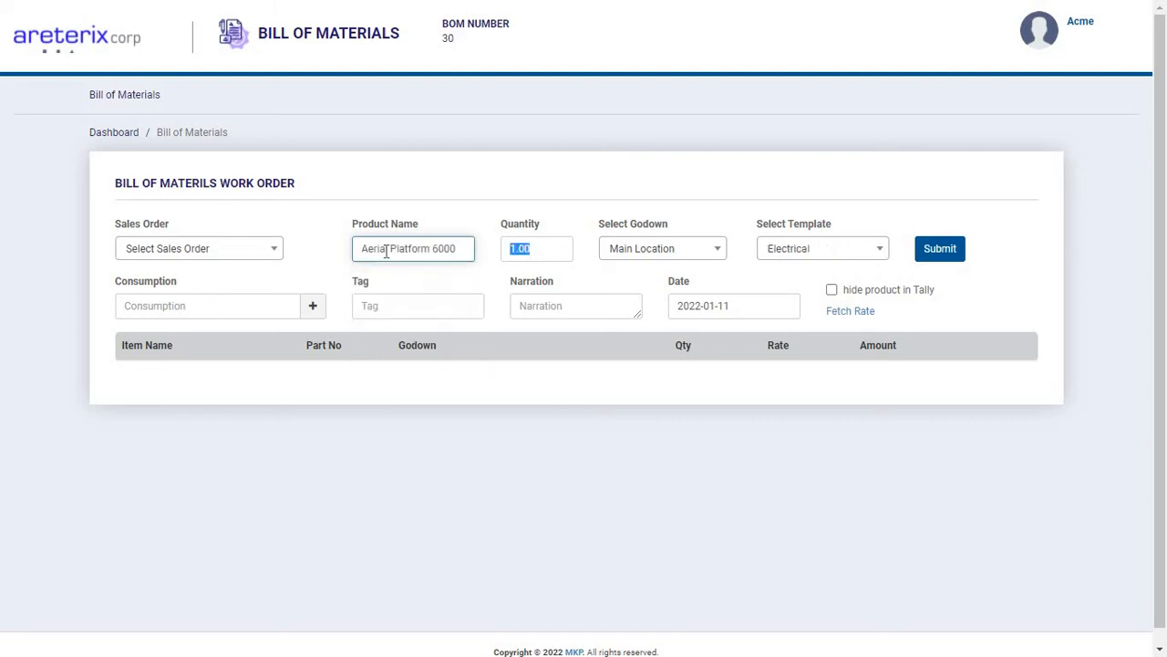
Try to load the template items by resetting the template selection and choosing Aerial Platform 6000 as the product again.
{"action": "left_click", "coordinate": [786, 256]}
{"action": "left_click", "coordinate": [784, 308]}
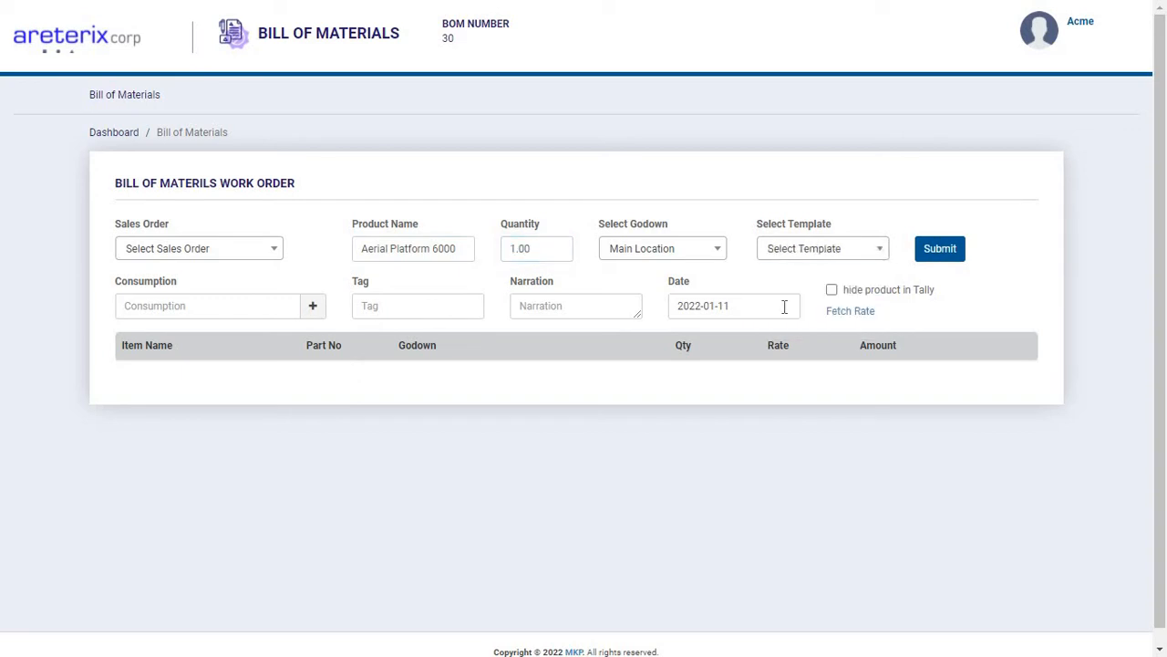
{"action": "left_click", "coordinate": [783, 251]}
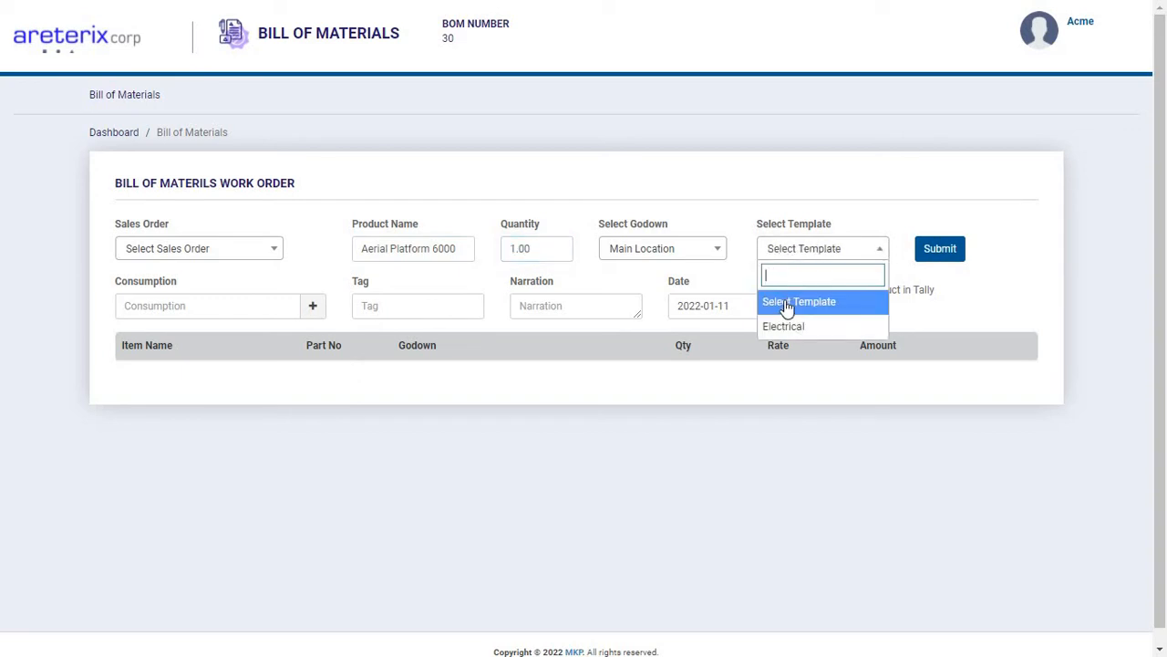
{"action": "left_click", "coordinate": [457, 250]}
{"action": "key", "text": "ctrl+a"}
{"action": "type", "text": "a"}
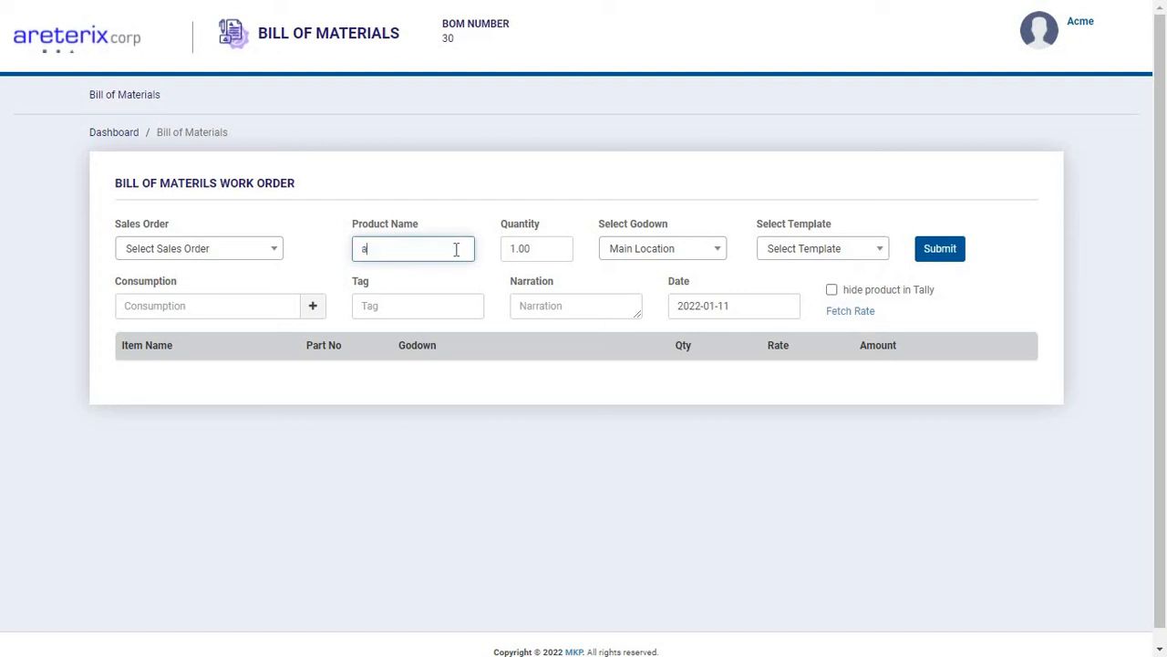
{"action": "type", "text": "eria"}
{"action": "key", "text": "Down"}
{"action": "key", "text": "Down"}
{"action": "key", "text": "Down"}
{"action": "key", "text": "Down"}
{"action": "key", "text": "Down"}
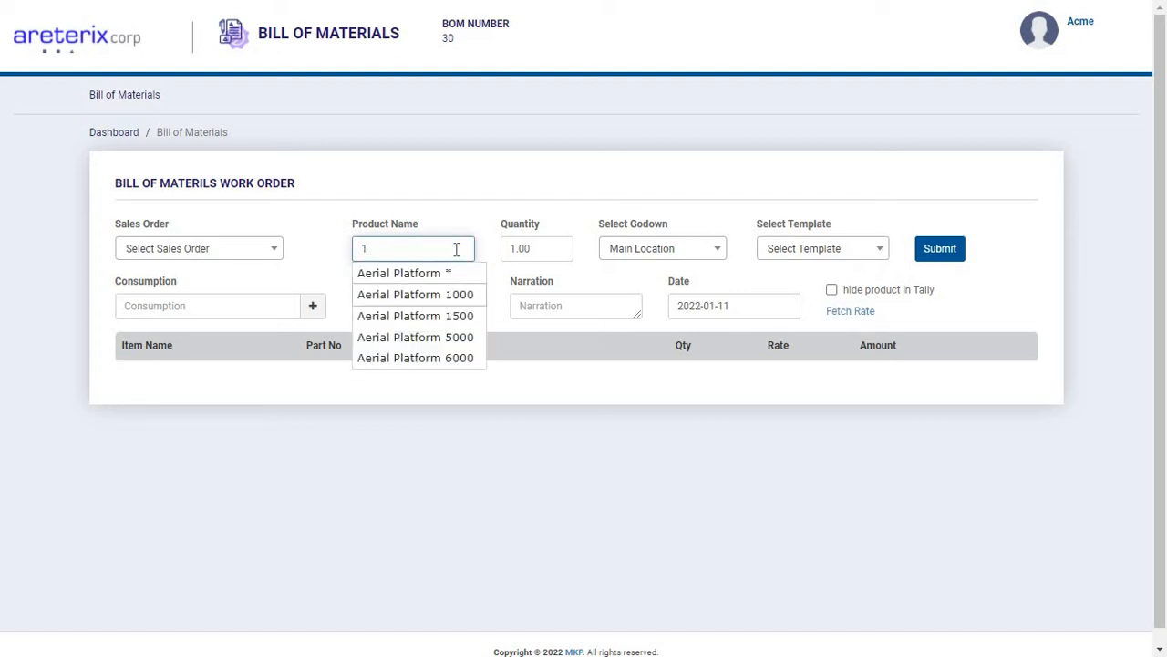
{"action": "key", "text": "Return"}
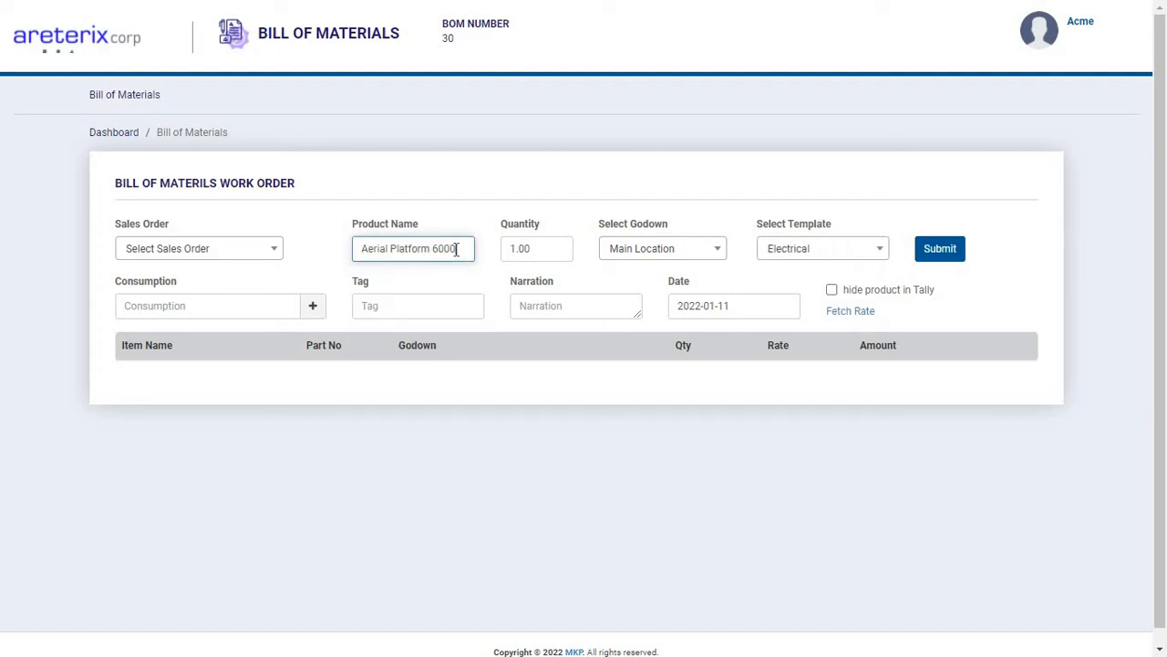
Reload the work order form, choose Aerial Platform 6000 as the product and check its available templates.
{"action": "key", "text": "F5"}
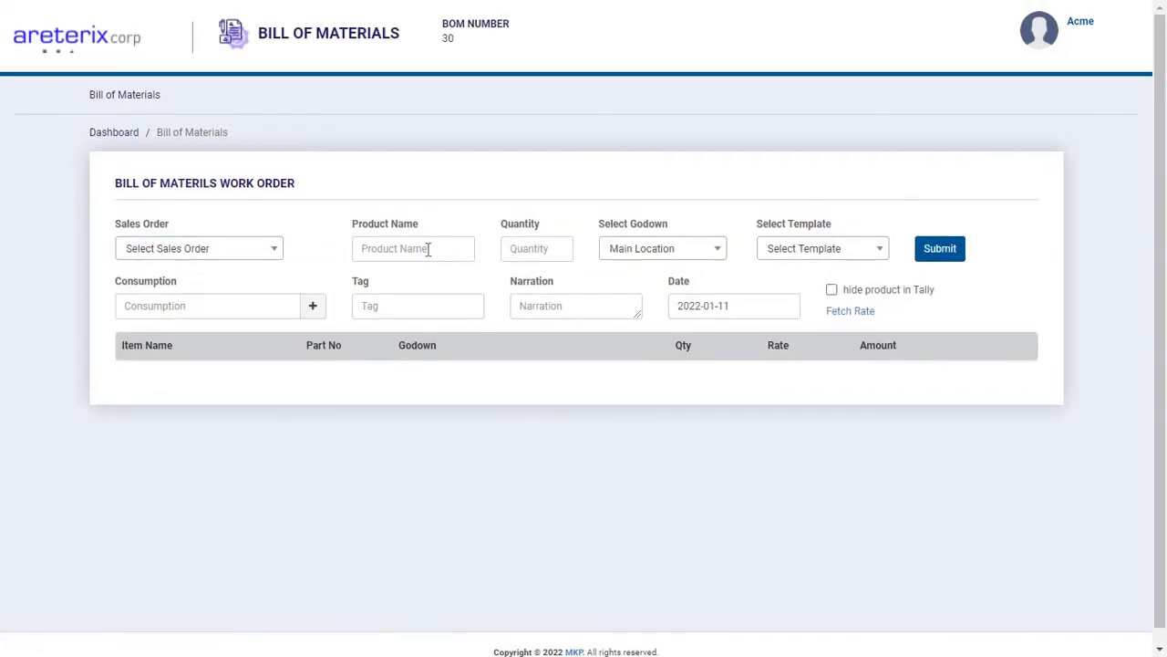
{"action": "left_click", "coordinate": [427, 249]}
{"action": "type", "text": "aerial"}
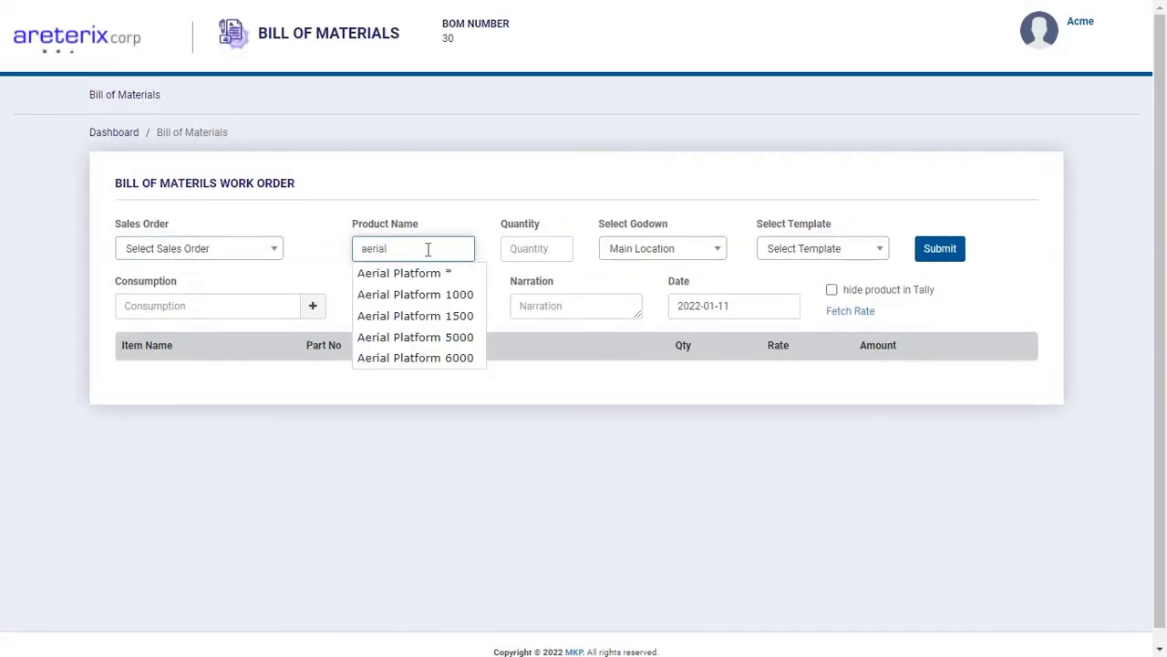
{"action": "key", "text": "Down"}
{"action": "key", "text": "Down"}
{"action": "key", "text": "Down"}
{"action": "key", "text": "Down"}
{"action": "key", "text": "Down"}
{"action": "key", "text": "Return"}
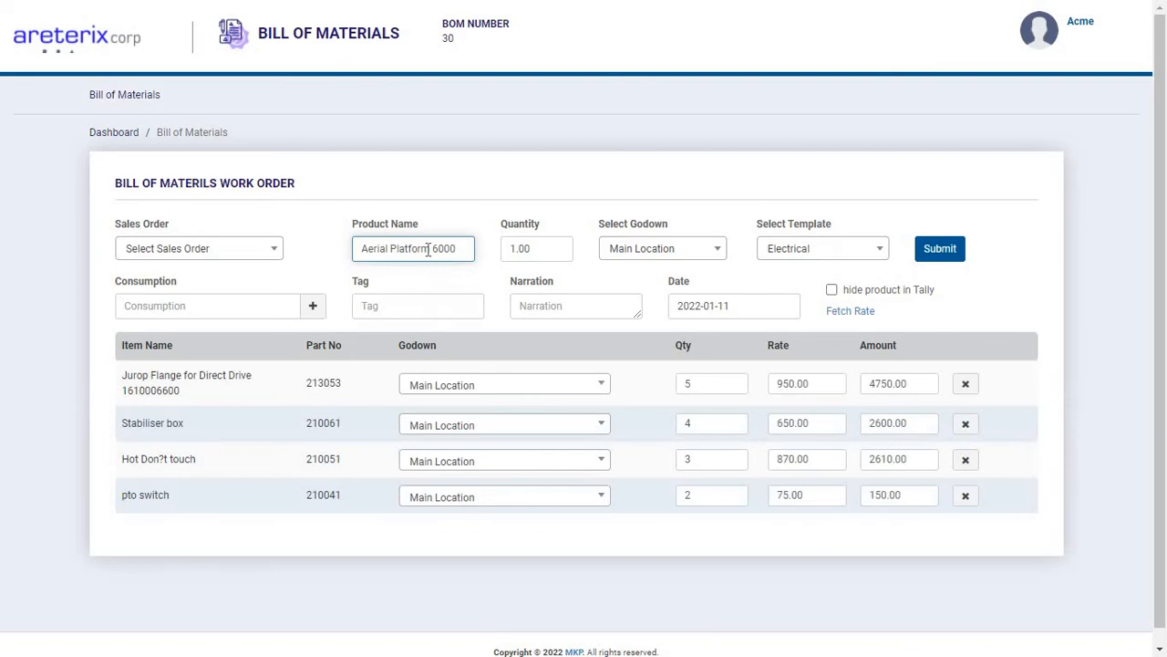
{"action": "left_click", "coordinate": [848, 253]}
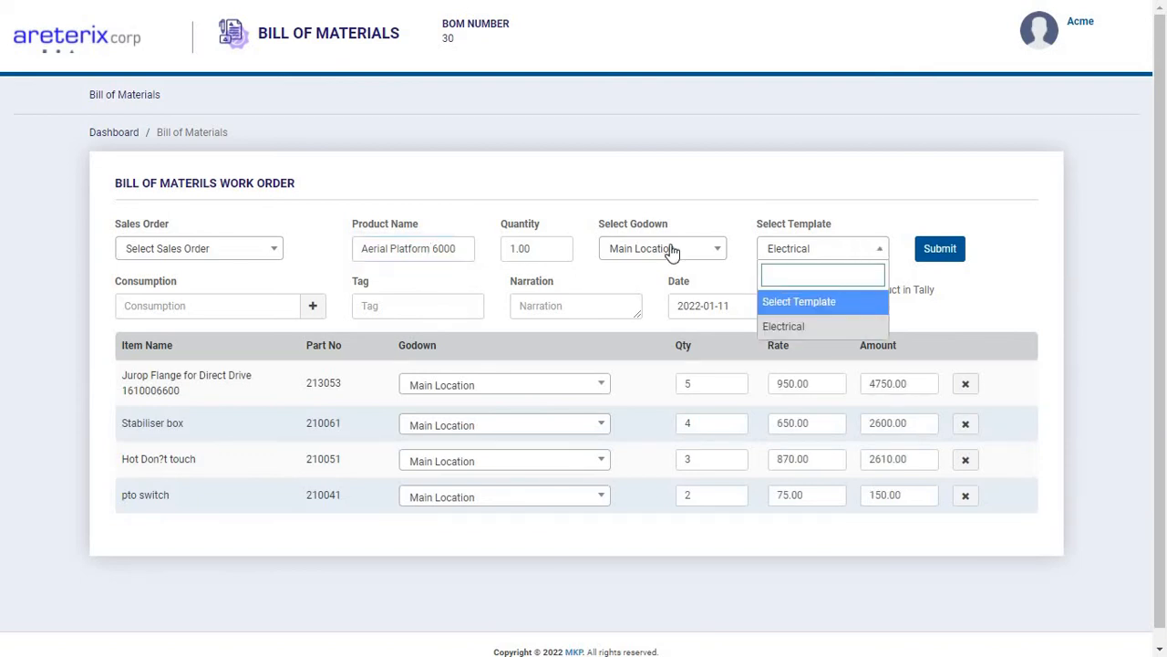
Set the product quantity to 5 and highlight the recalculated component rows.
{"action": "left_click", "coordinate": [561, 248]}
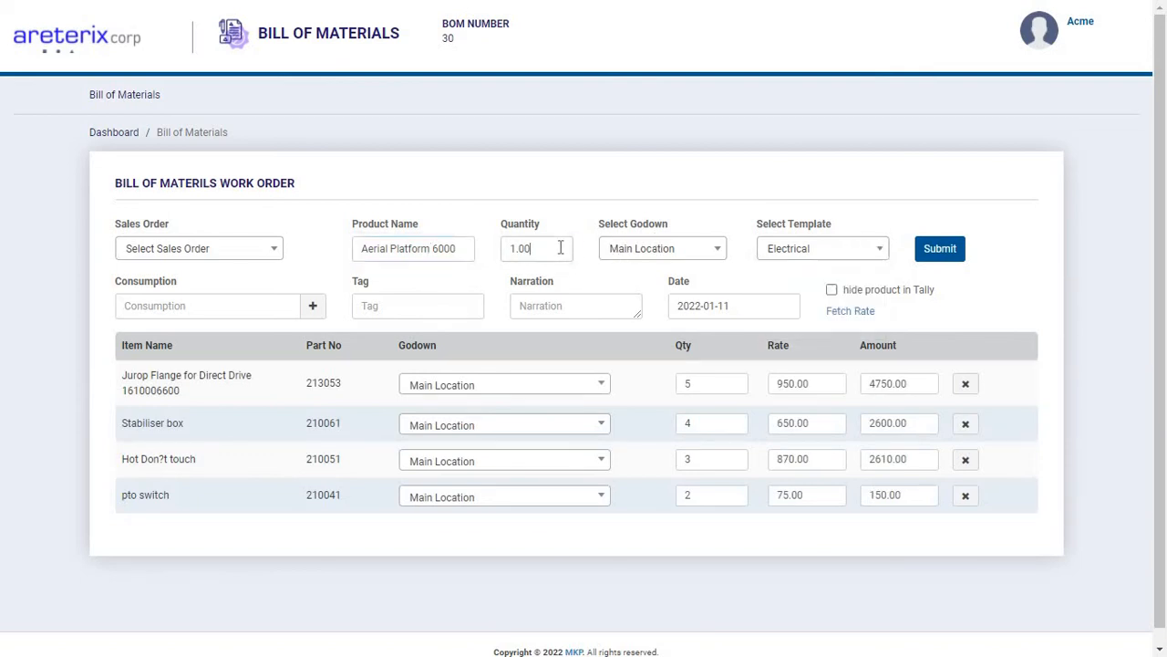
{"action": "double_click", "coordinate": [561, 248]}
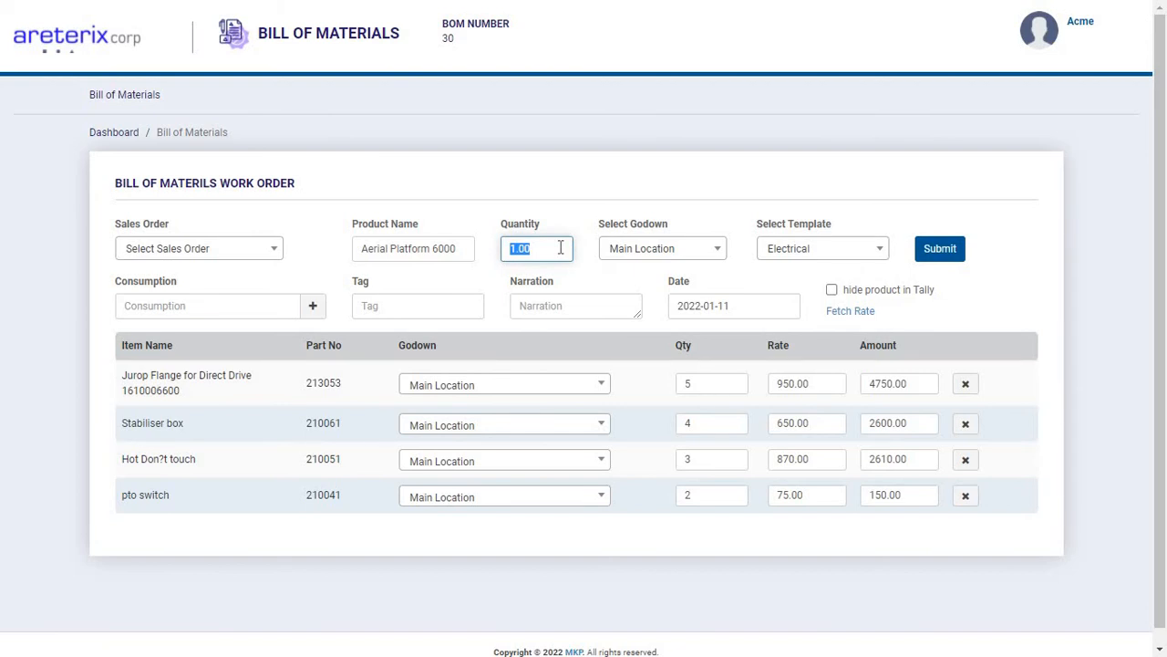
{"action": "type", "text": "5"}
{"action": "key", "text": "Tab"}
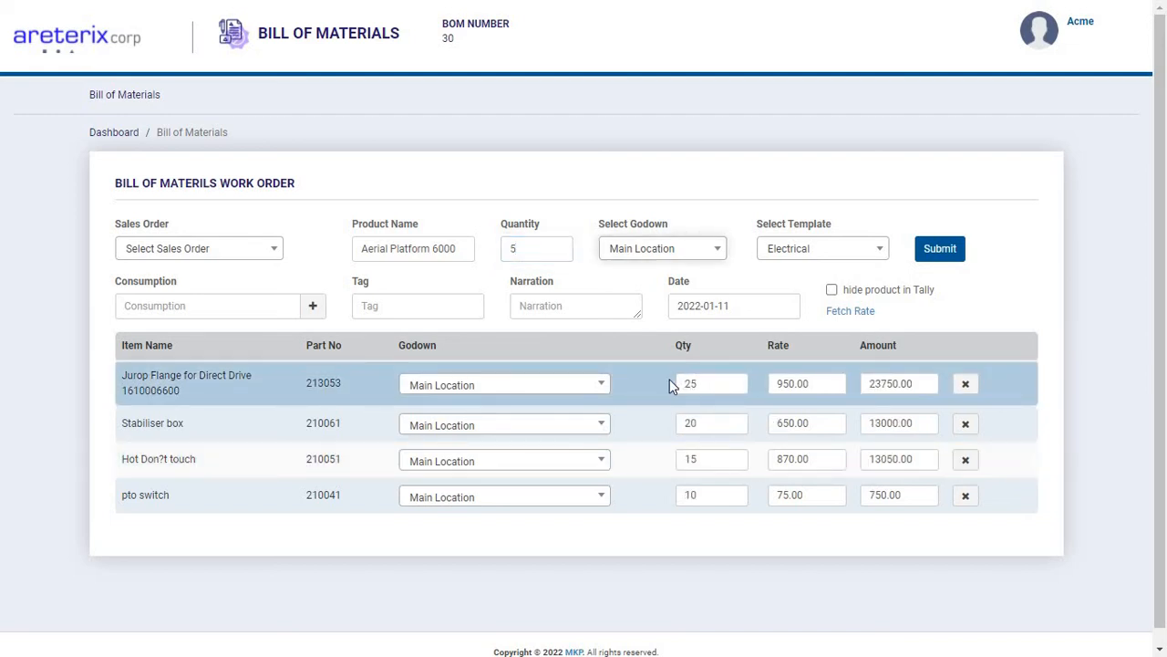
{"action": "left_click_drag", "start_coordinate": [669, 380], "coordinate": [712, 493]}
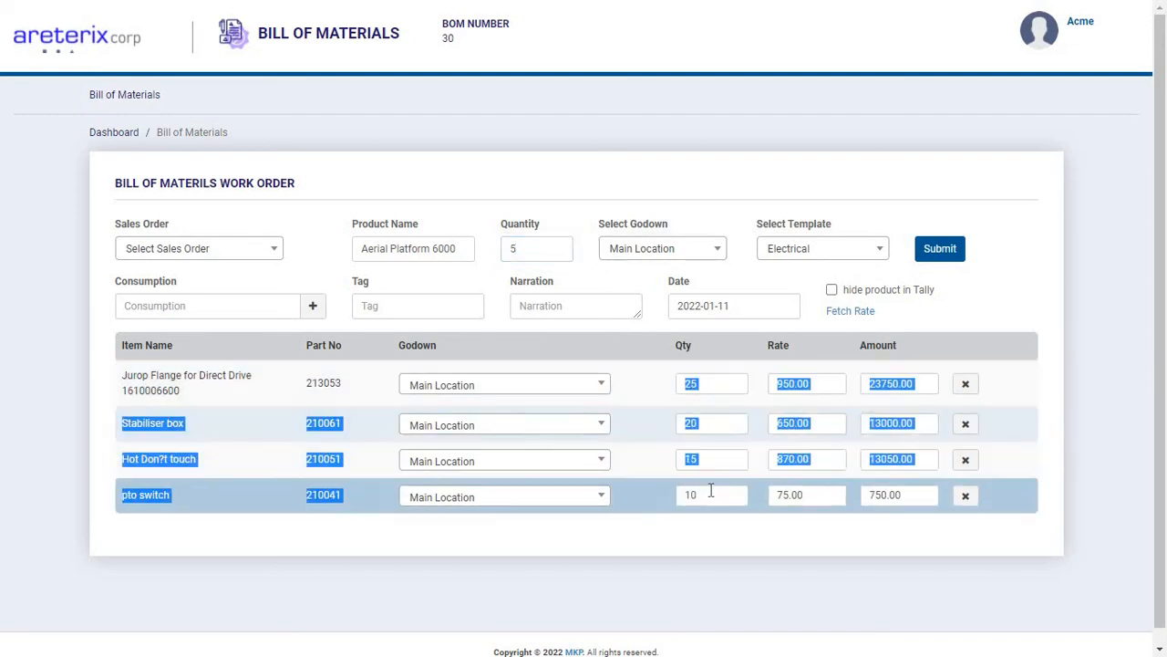
{"action": "left_click", "coordinate": [675, 370]}
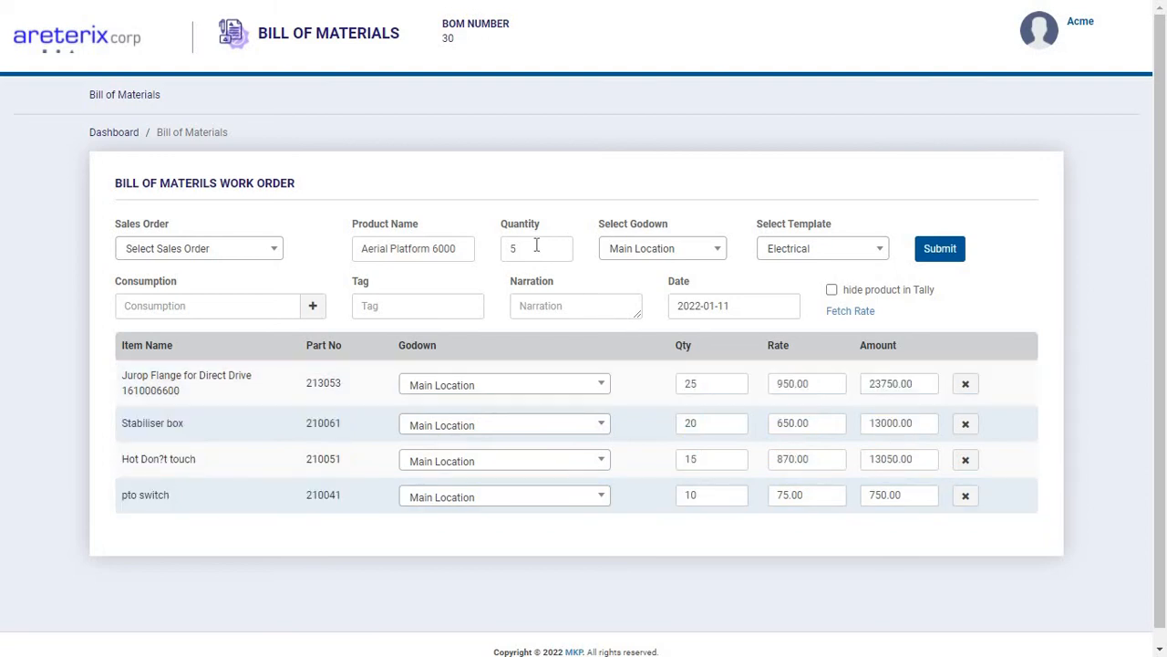
Set the Aerial Platform 6000 quantity to 10.
{"action": "left_click_drag", "start_coordinate": [536, 245], "coordinate": [496, 262]}
{"action": "type", "text": "10"}
{"action": "key", "text": "Tab"}
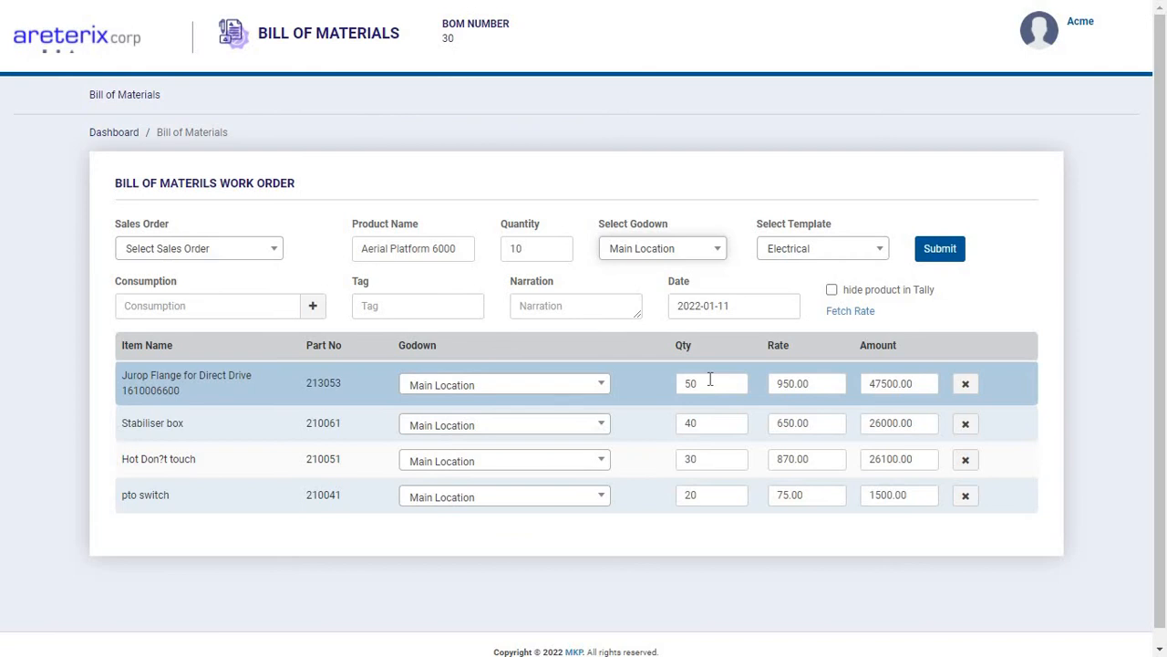
Add the consumption item Quend 700 1500x6000x4mm with quantity 20 and rate 100.
{"action": "left_click", "coordinate": [177, 305]}
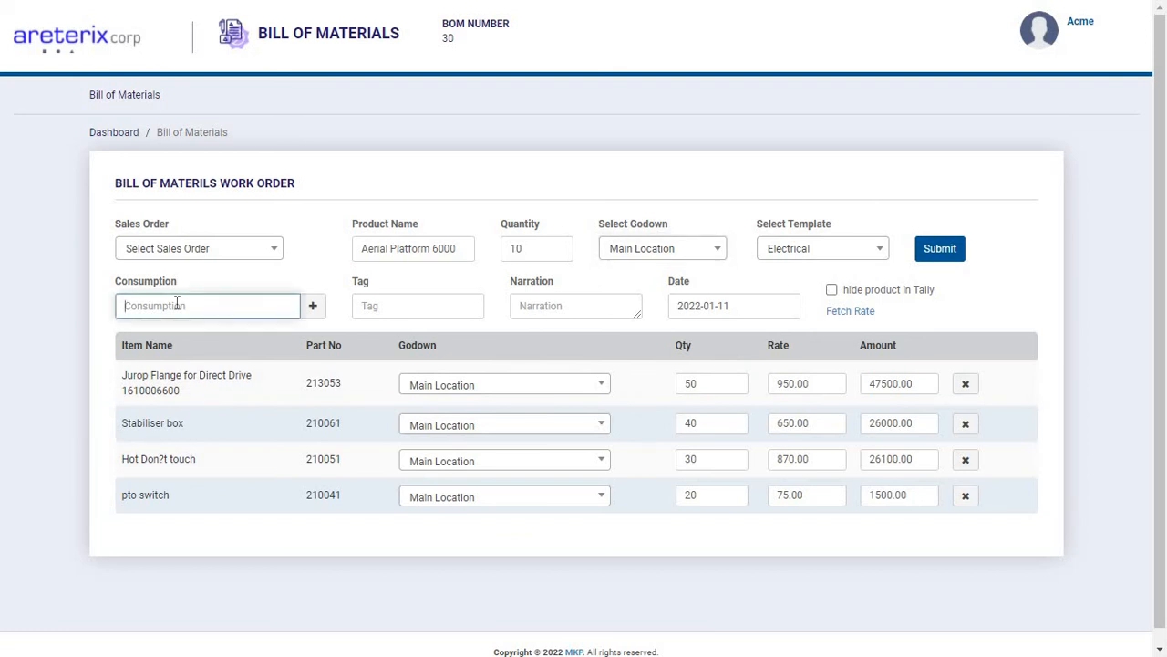
{"action": "type", "text": "1916"}
{"action": "key", "text": "Return"}
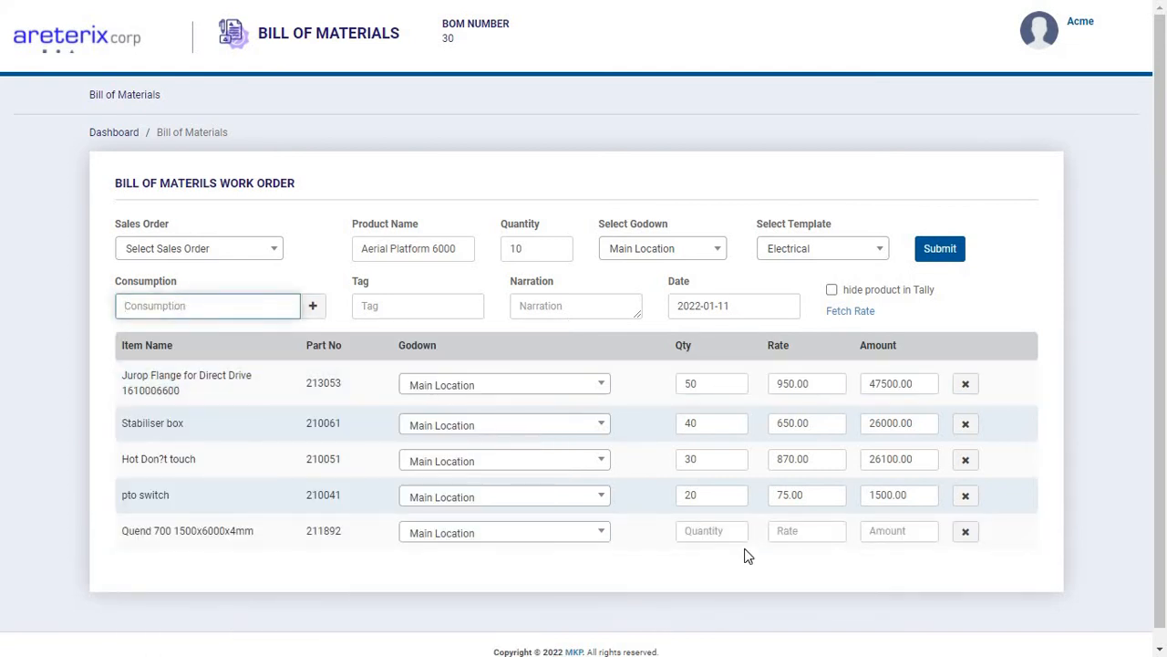
{"action": "left_click", "coordinate": [708, 530]}
{"action": "type", "text": "20"}
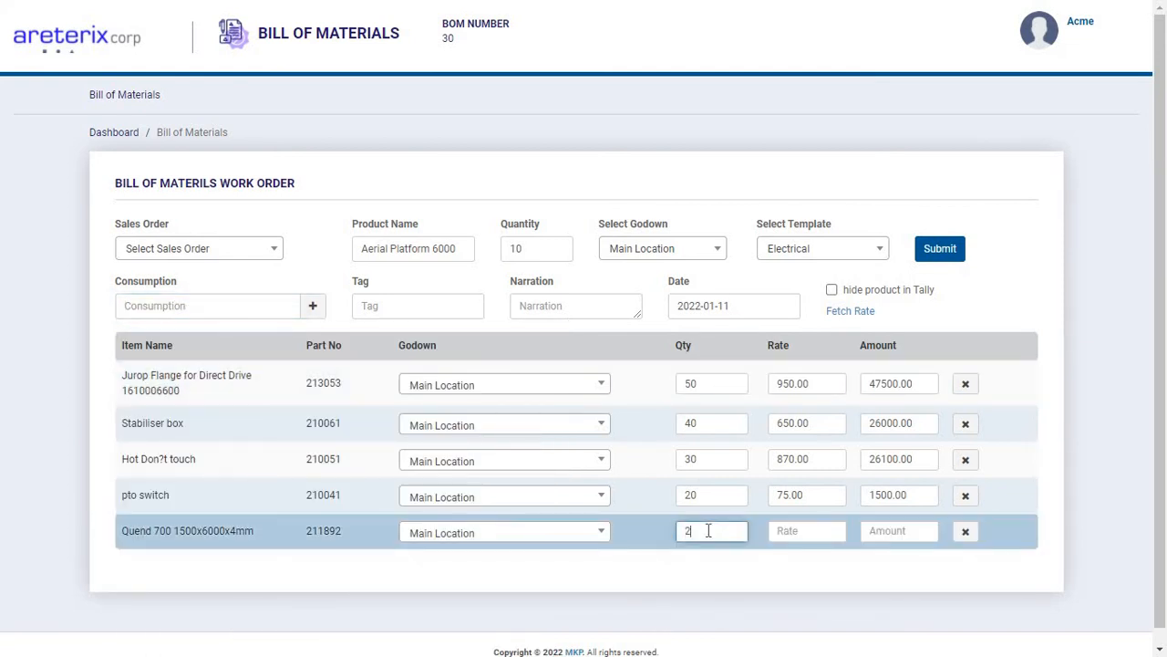
{"action": "key", "text": "Tab"}
{"action": "type", "text": "100"}
{"action": "key", "text": "Tab"}
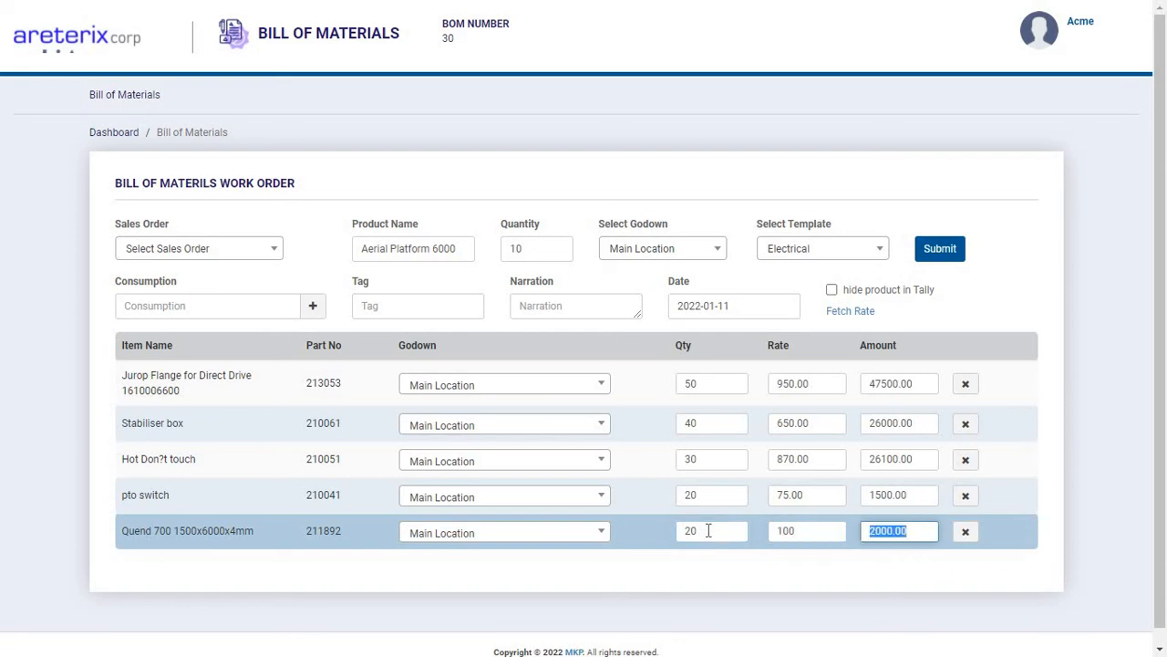
View the options for fetching Tally rates and close them without fetching any.
{"action": "left_click", "coordinate": [849, 314]}
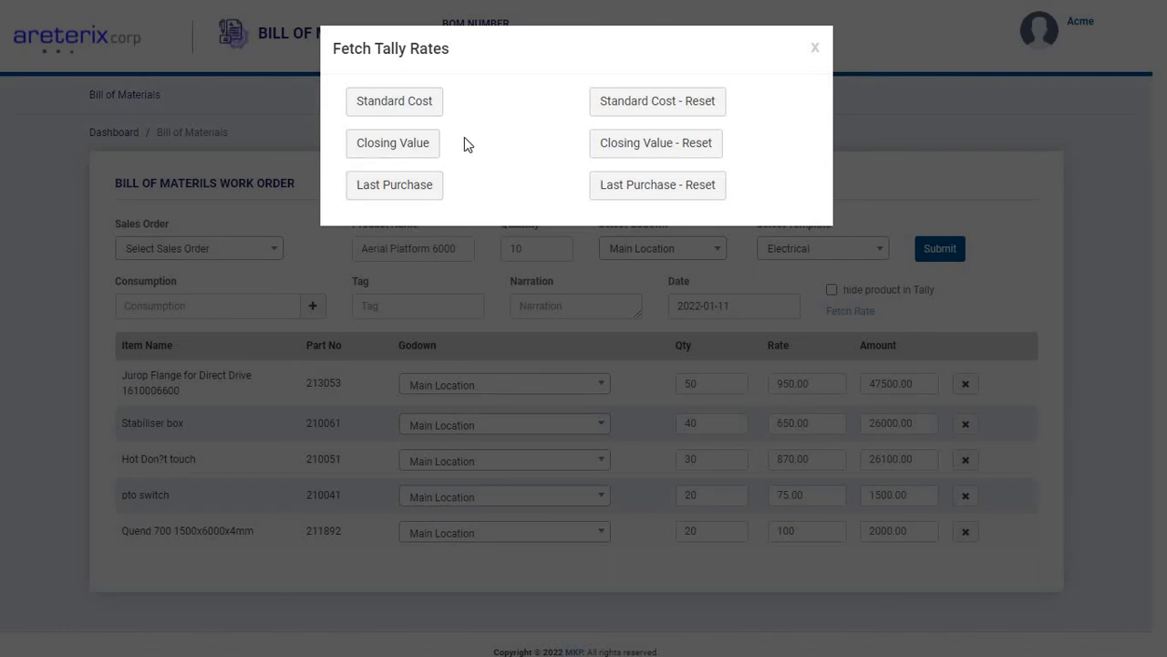
{"action": "left_click", "coordinate": [817, 50]}
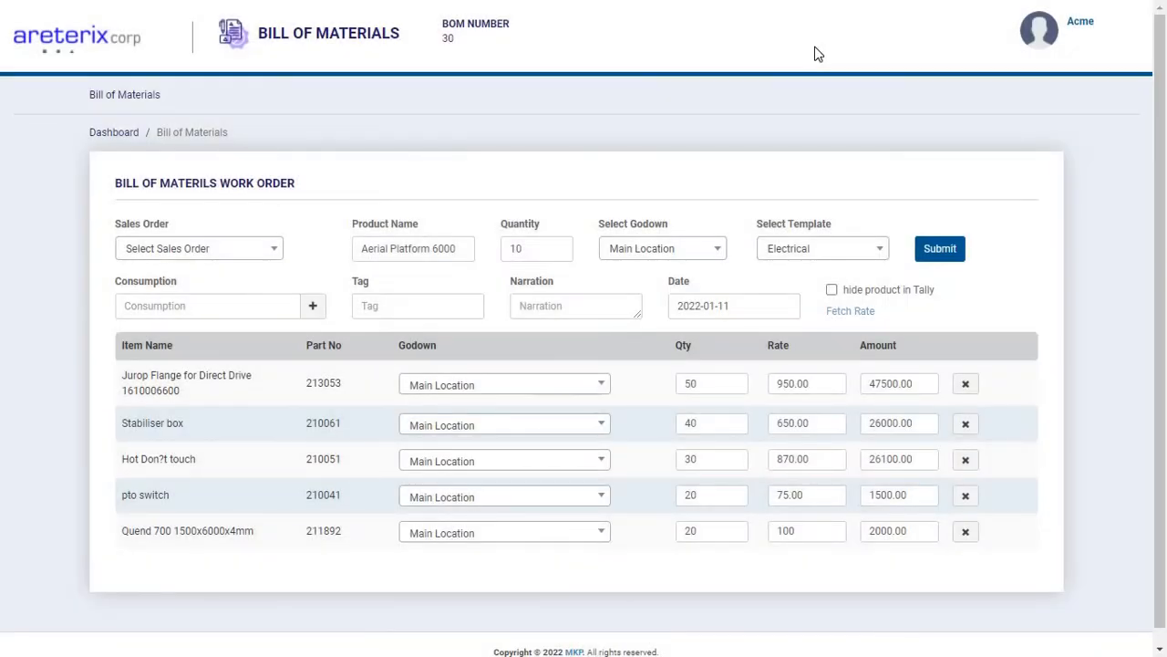
Submit the bill of materials work order and review the generated print document.
{"action": "left_click", "coordinate": [954, 248]}
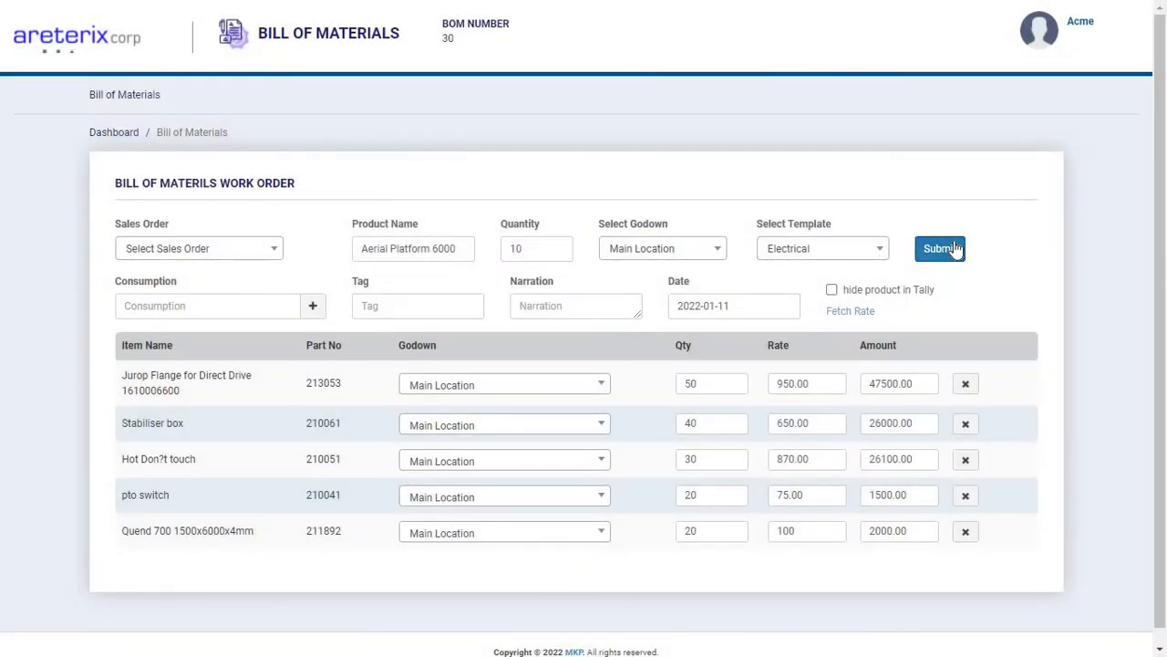
{"action": "left_click", "coordinate": [956, 249]}
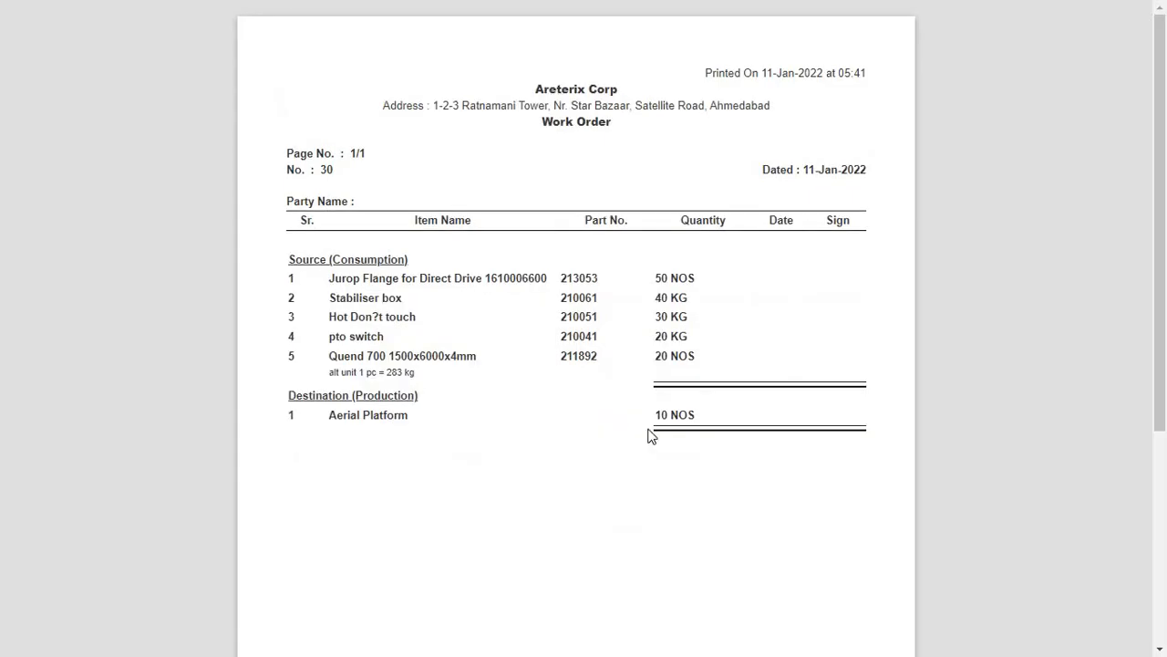
{"action": "scroll", "coordinate": [648, 435], "scroll_direction": "down", "scroll_amount": 2}
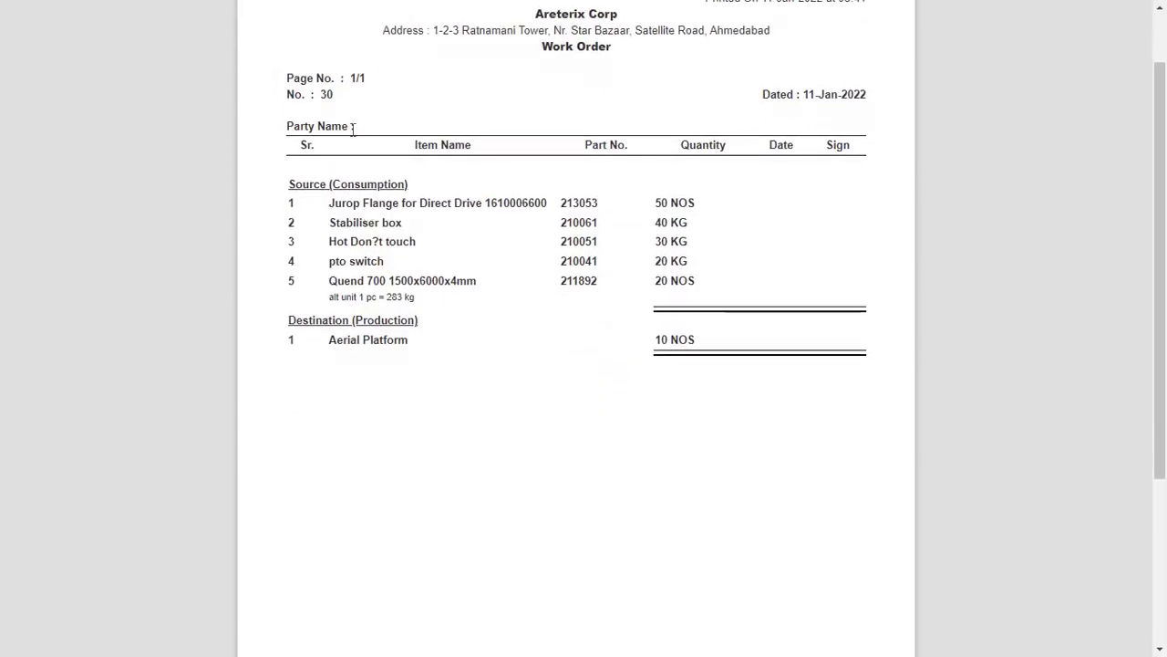
{"action": "scroll", "coordinate": [353, 135], "scroll_direction": "up", "scroll_amount": 2}
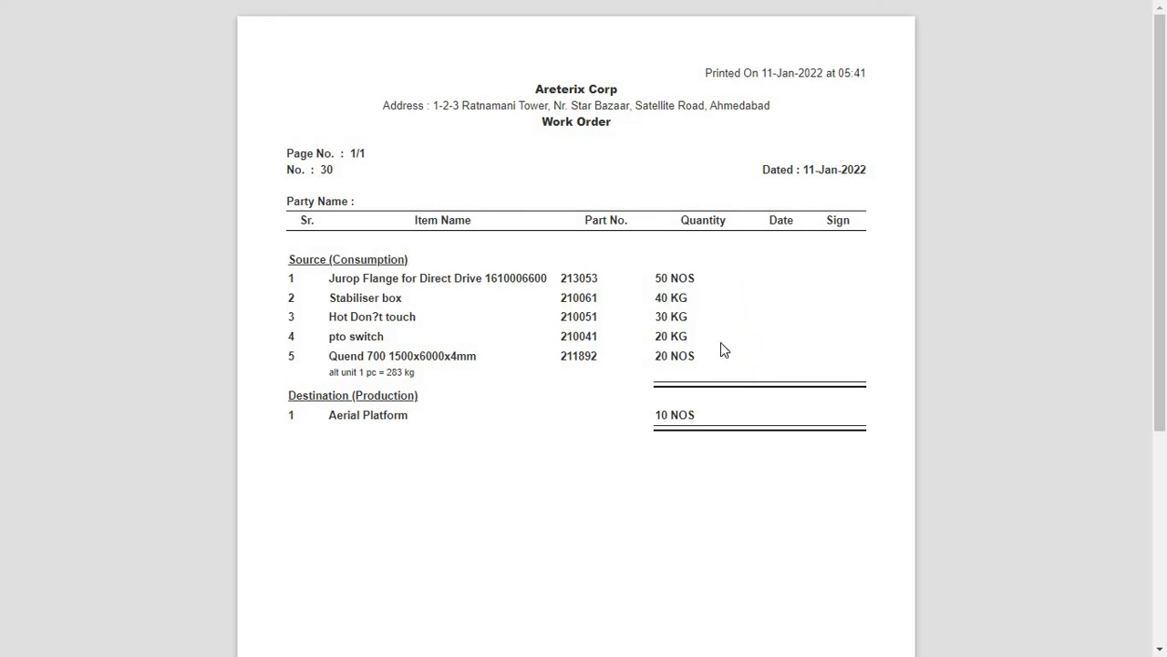
Examine the source consumption and destination production items on the printed work order no. 30.
{"action": "scroll", "coordinate": [720, 350], "scroll_direction": "down", "scroll_amount": 1}
{"action": "scroll", "coordinate": [721, 352], "scroll_direction": "up", "scroll_amount": 1}
{"action": "scroll", "coordinate": [498, 497], "scroll_direction": "down", "scroll_amount": 1}
{"action": "scroll", "coordinate": [499, 497], "scroll_direction": "down", "scroll_amount": 1}
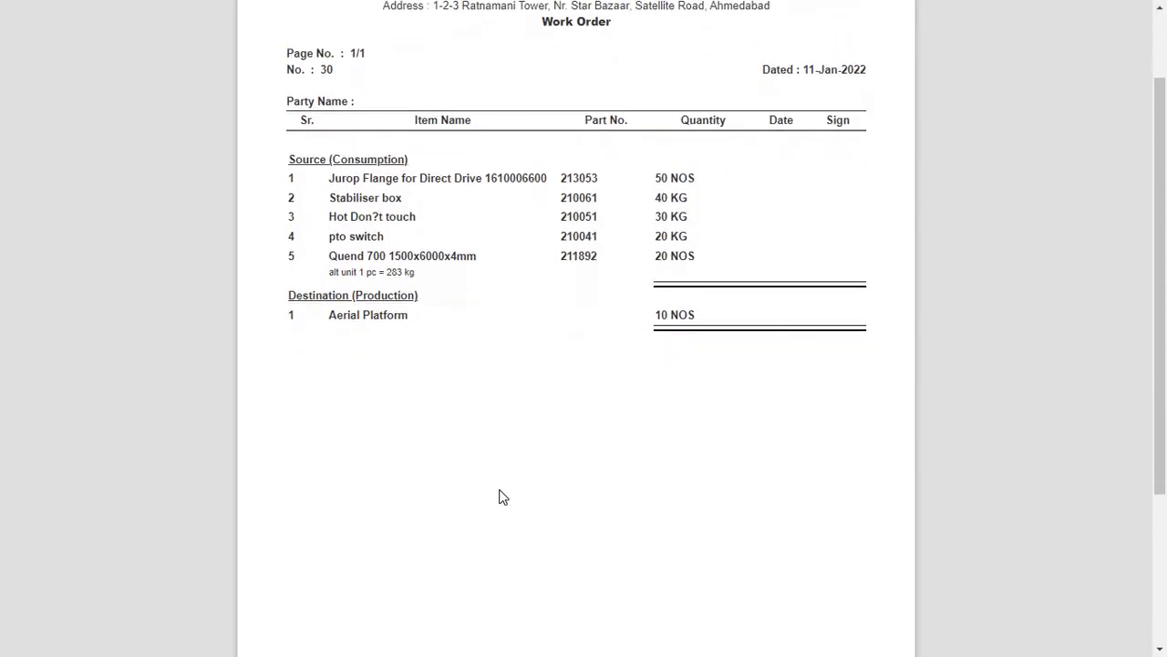
{"action": "scroll", "coordinate": [499, 497], "scroll_direction": "up", "scroll_amount": 2}
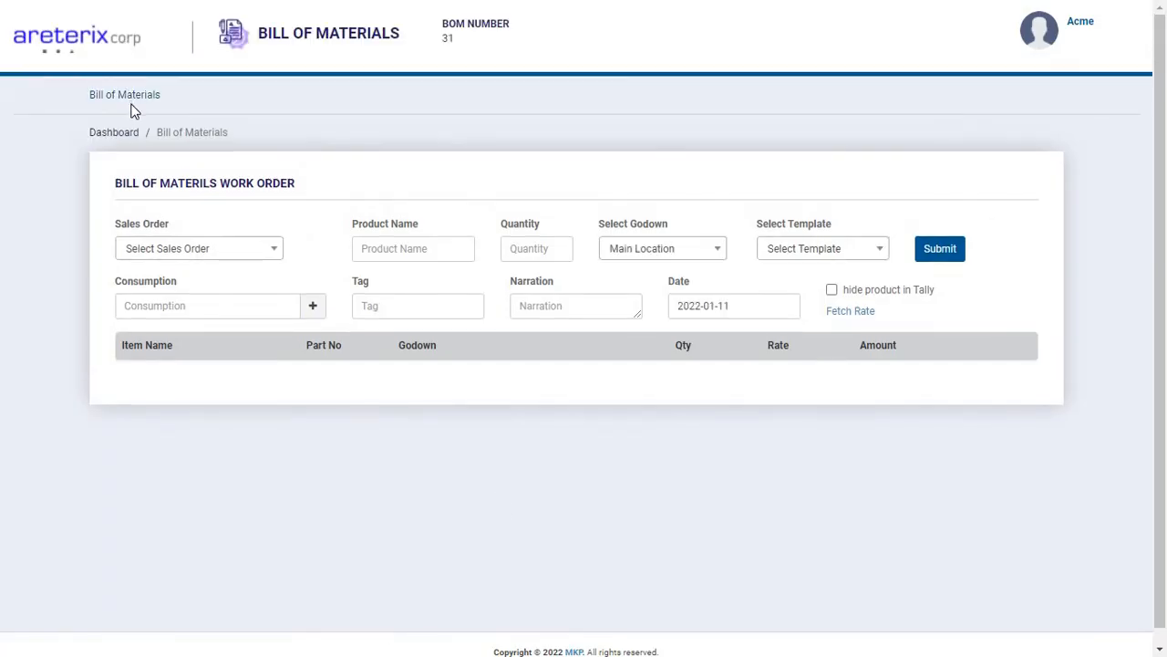
View bill of materials number 28 from the bill of materials list and review its printed work order through to the narration and signature section.
{"action": "double_click", "coordinate": [146, 94]}
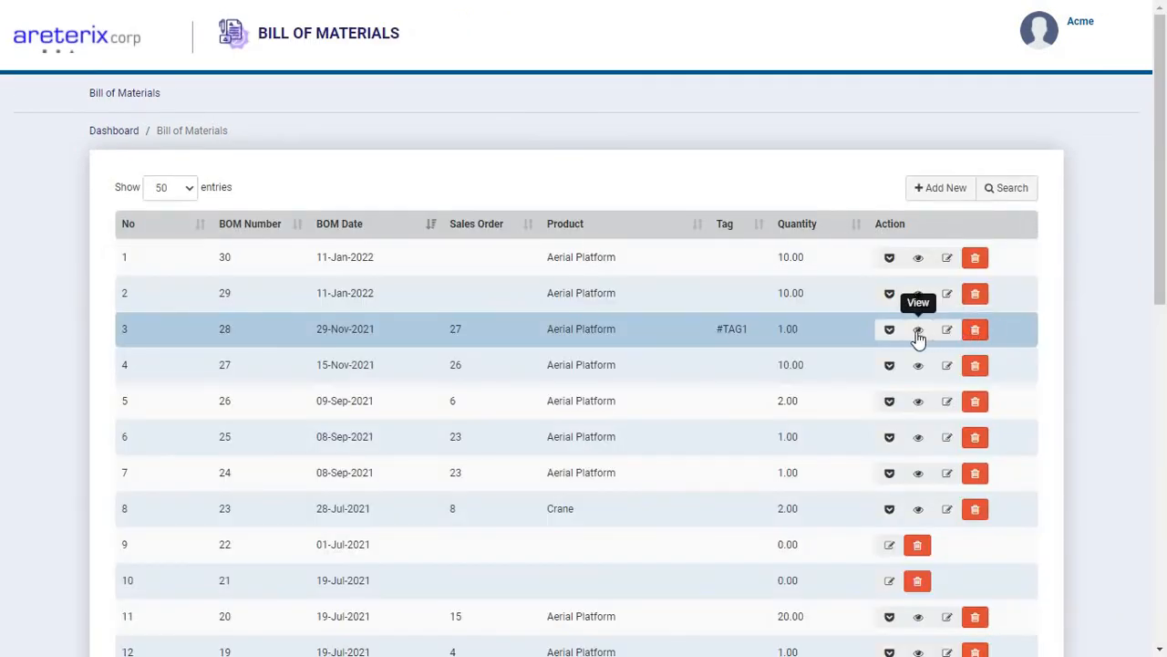
{"action": "left_click", "coordinate": [918, 334]}
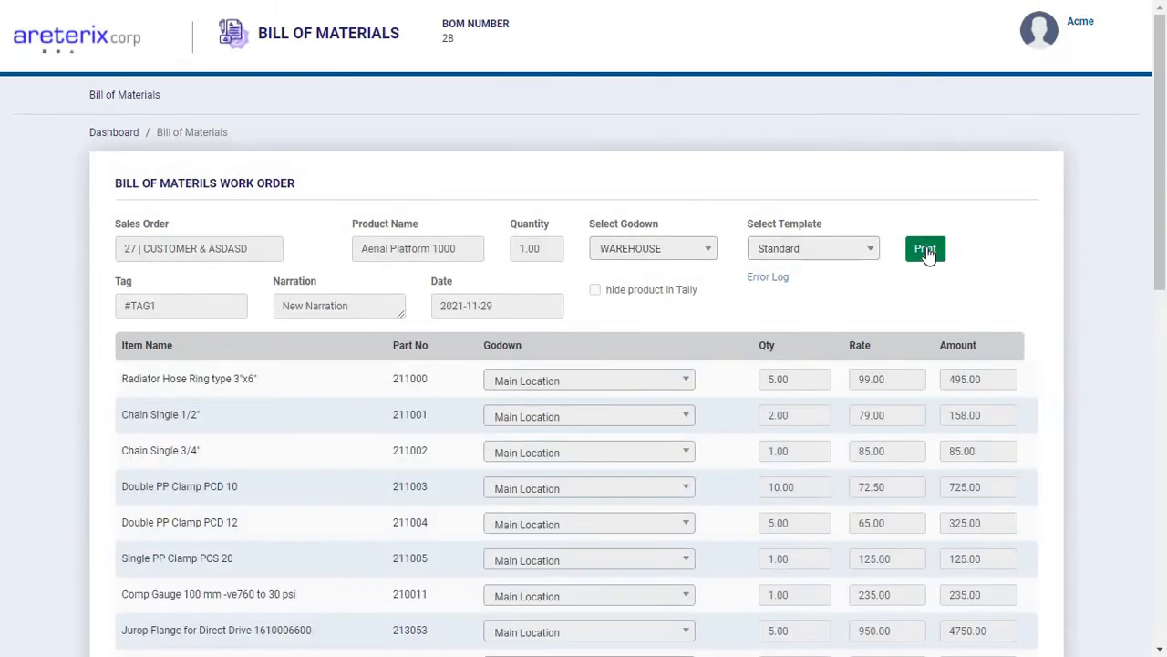
{"action": "left_click", "coordinate": [926, 252]}
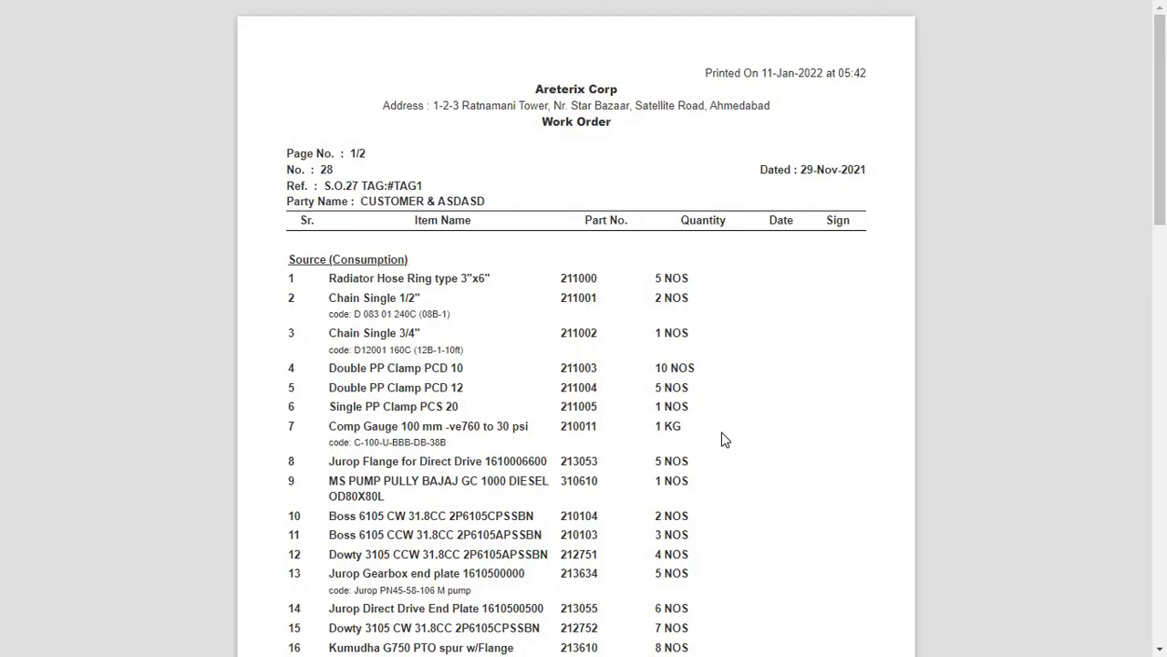
{"action": "scroll", "coordinate": [725, 440], "scroll_direction": "down", "scroll_amount": 10}
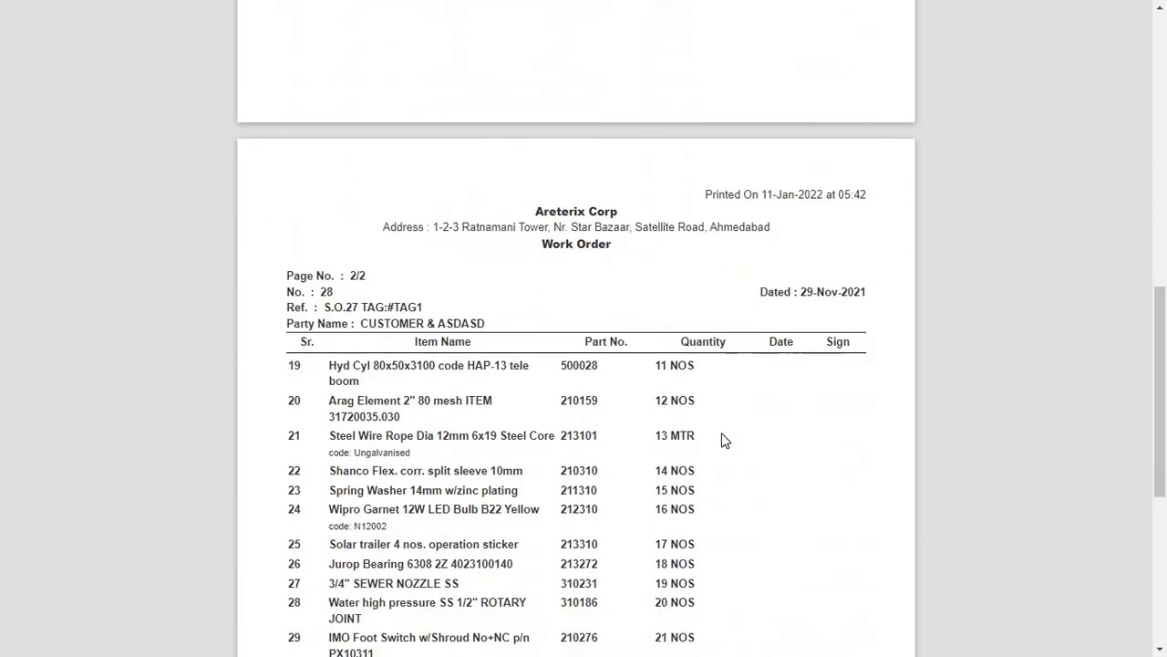
{"action": "scroll", "coordinate": [725, 440], "scroll_direction": "down", "scroll_amount": 3}
{"action": "scroll", "coordinate": [725, 440], "scroll_direction": "down", "scroll_amount": 2}
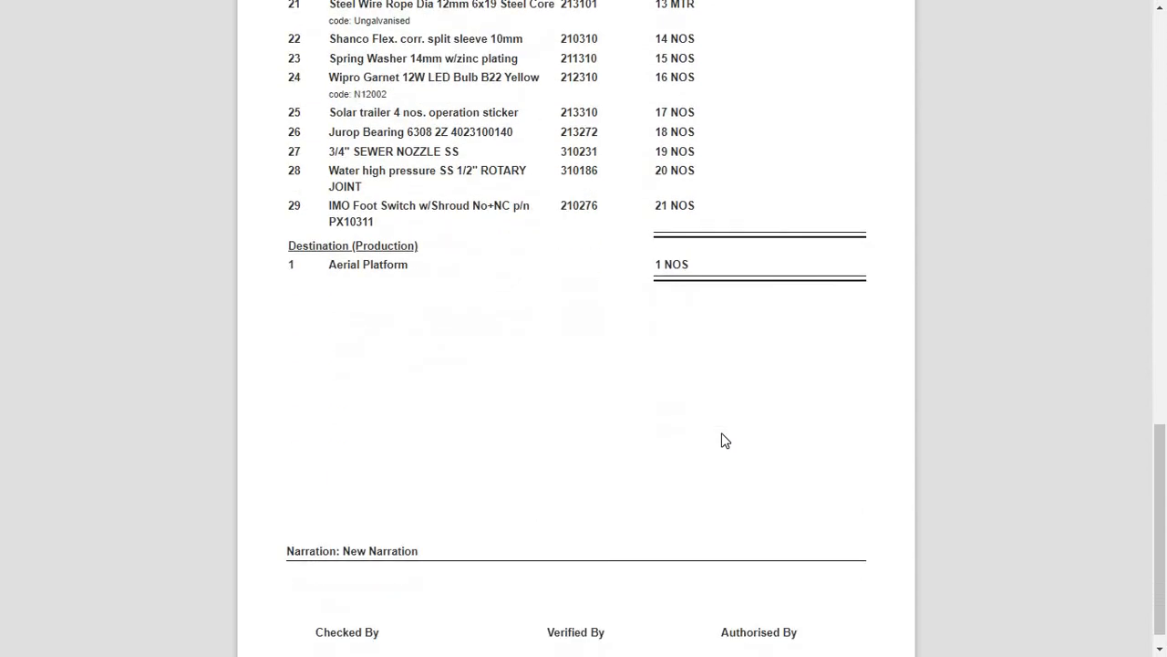
{"action": "scroll", "coordinate": [725, 441], "scroll_direction": "up", "scroll_amount": 20}
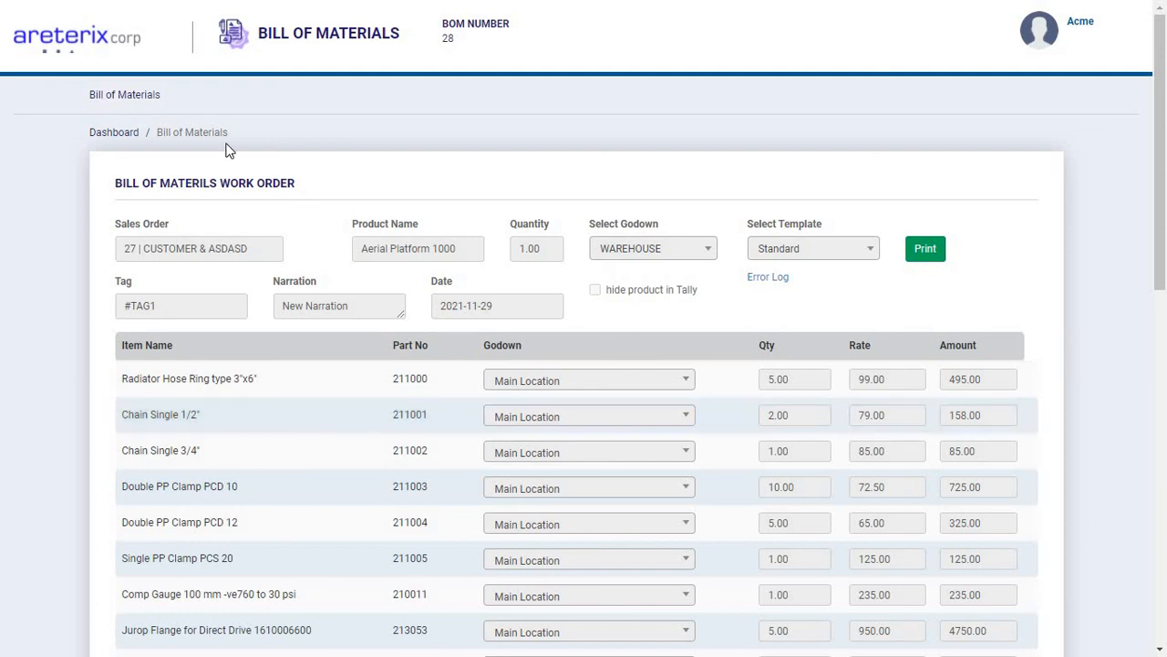
Return to the bill of materials list and go back to the main dashboard.
{"action": "left_click", "coordinate": [126, 96]}
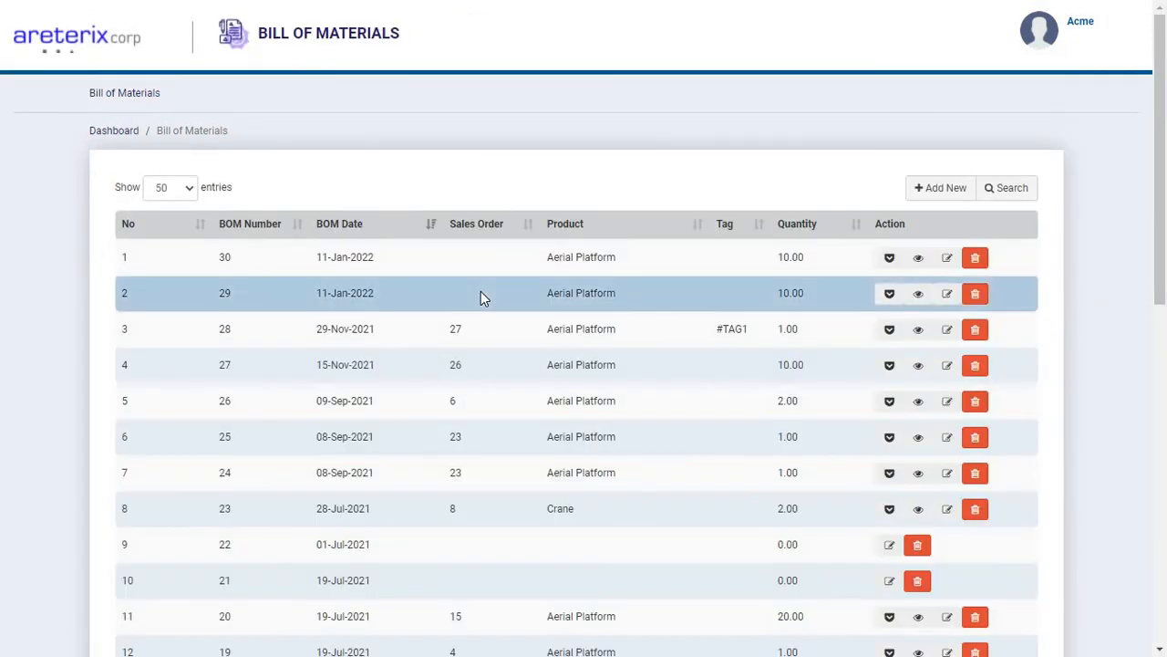
{"action": "left_click", "coordinate": [115, 47]}
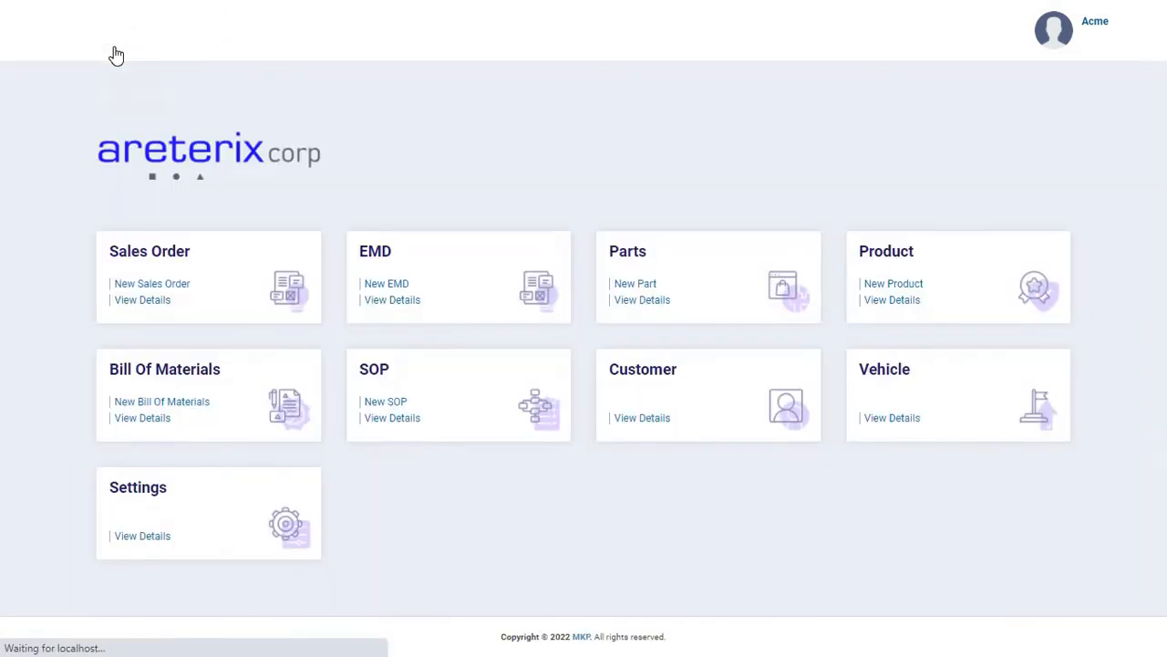